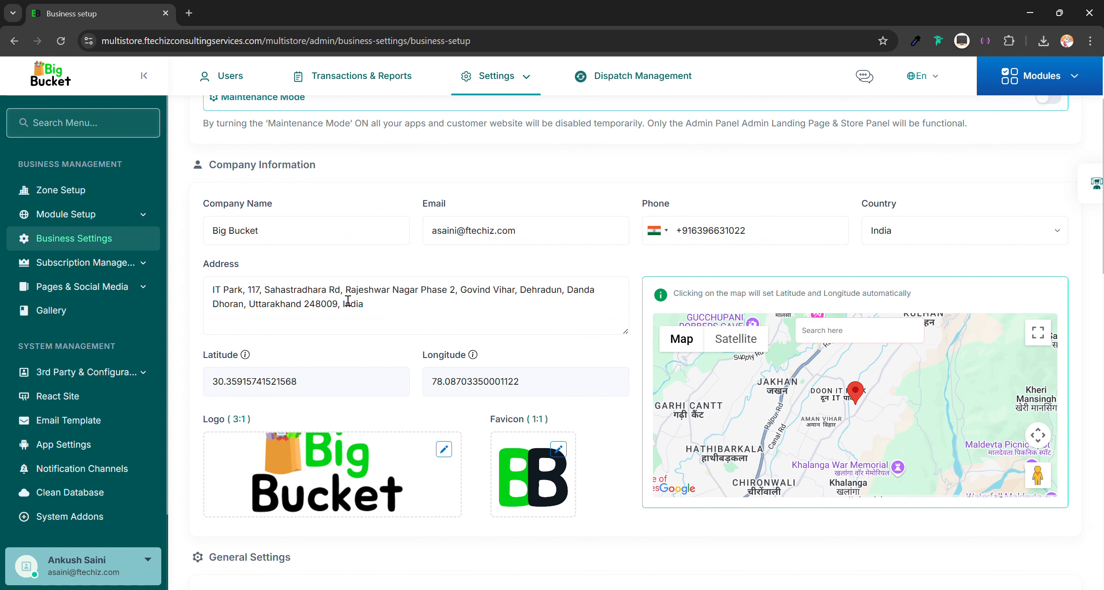
- Review the company information, general settings, business rules, charges, payment, shipping and business plan options on the Business Information page
scroll(348, 301, down, 1)
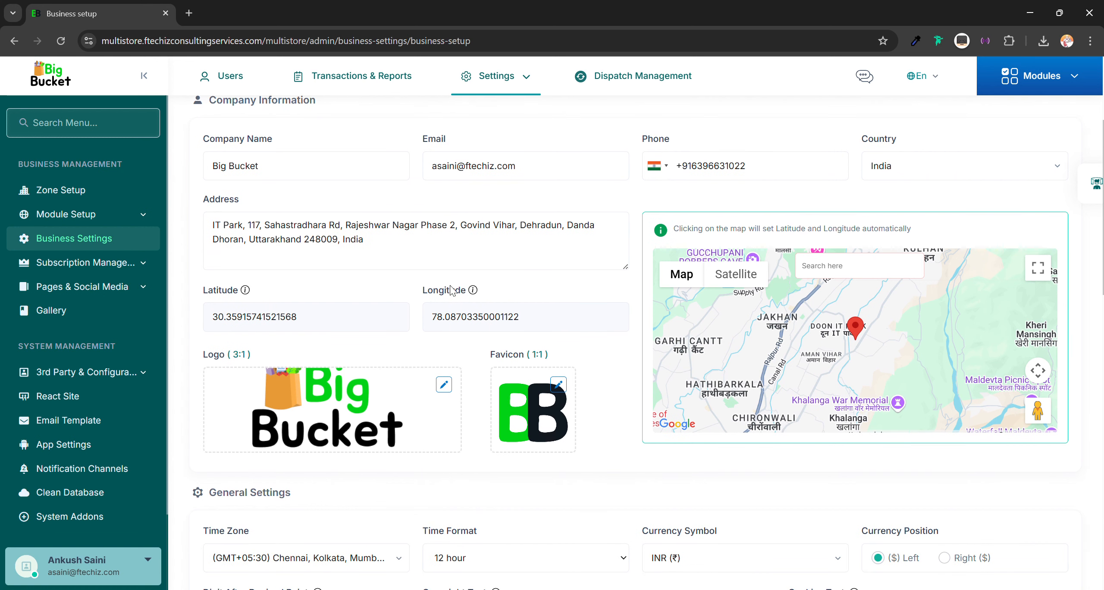
scroll(368, 264, down, 2)
scroll(235, 274, down, 1)
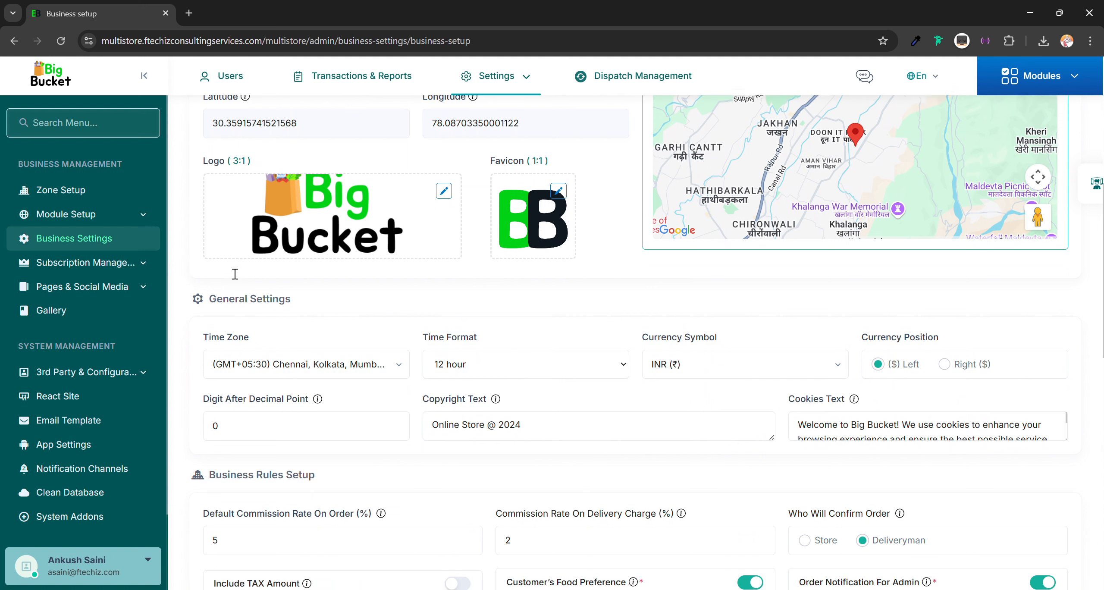
scroll(345, 214, down, 2)
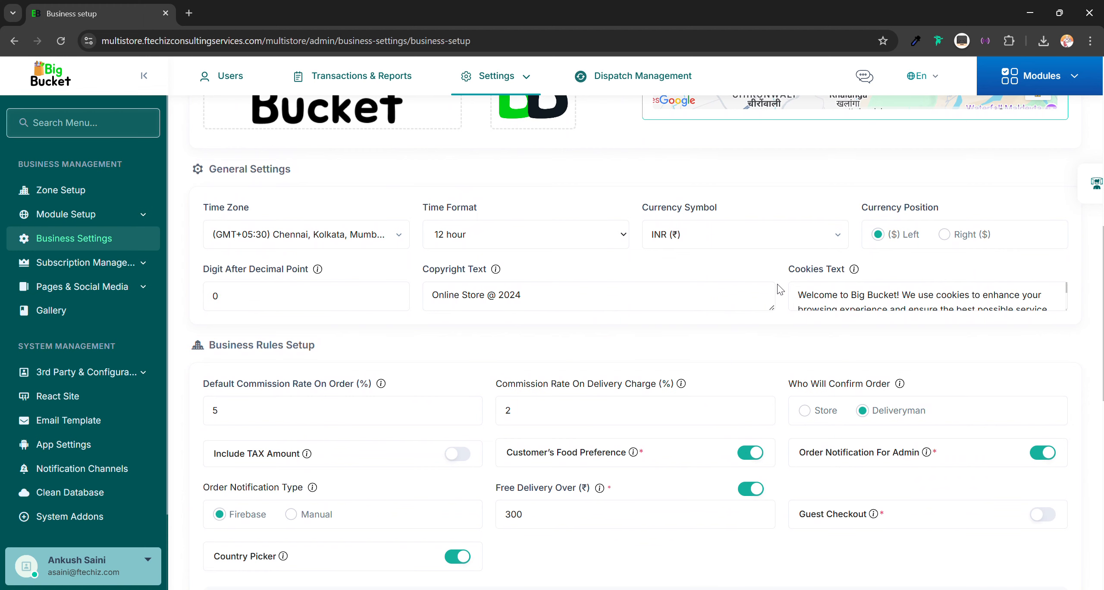
scroll(509, 324, down, 5)
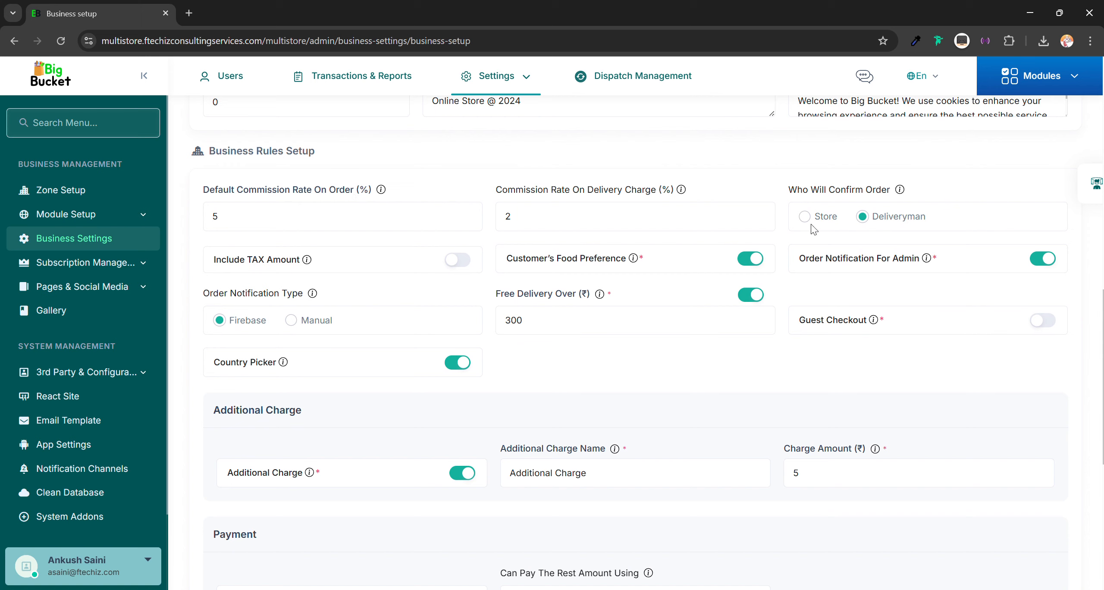
scroll(288, 287, down, 1)
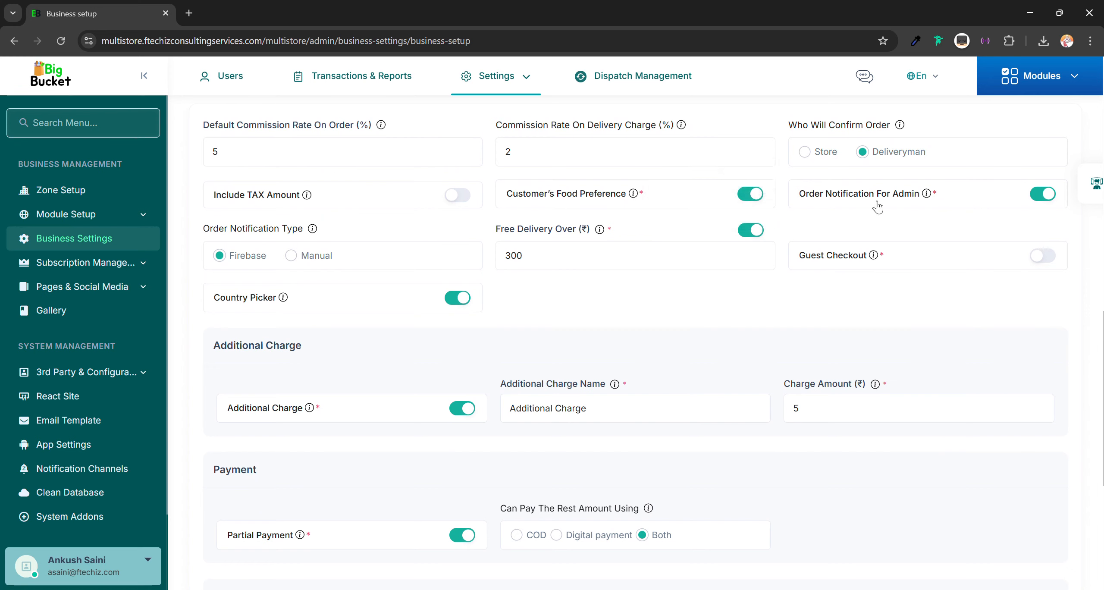
mouse_move(926, 198)
mouse_move(874, 258)
scroll(284, 313, down, 3)
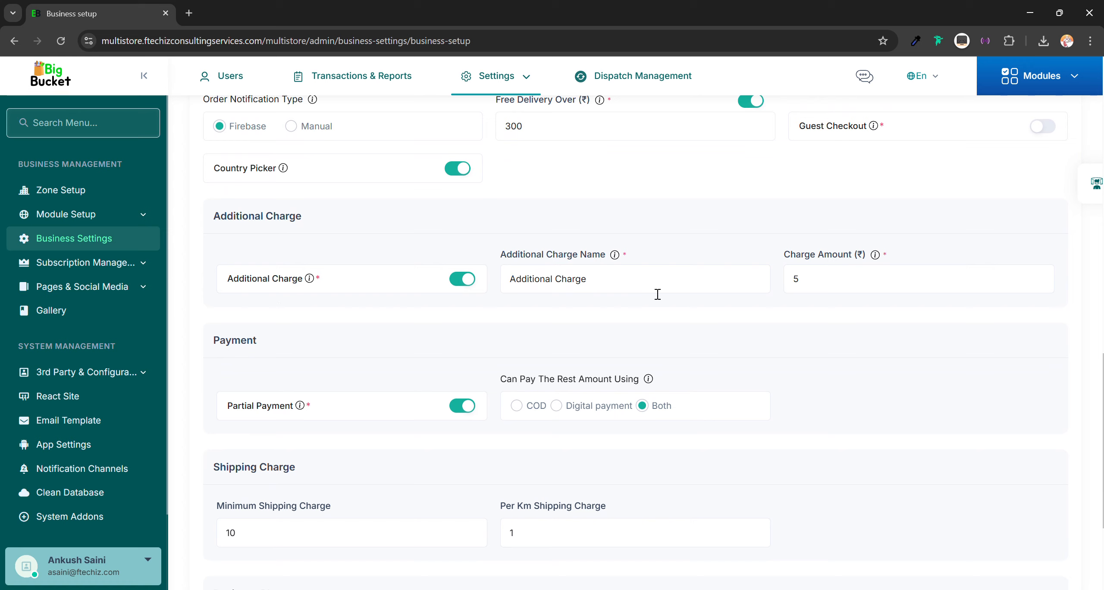
scroll(425, 347, down, 3)
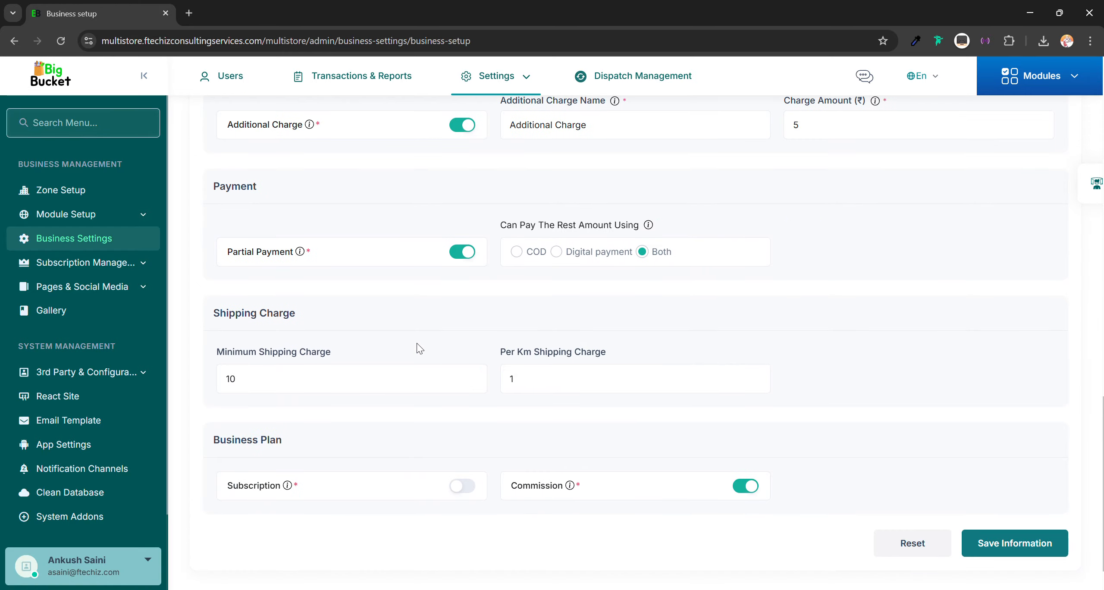
scroll(420, 348, down, 1)
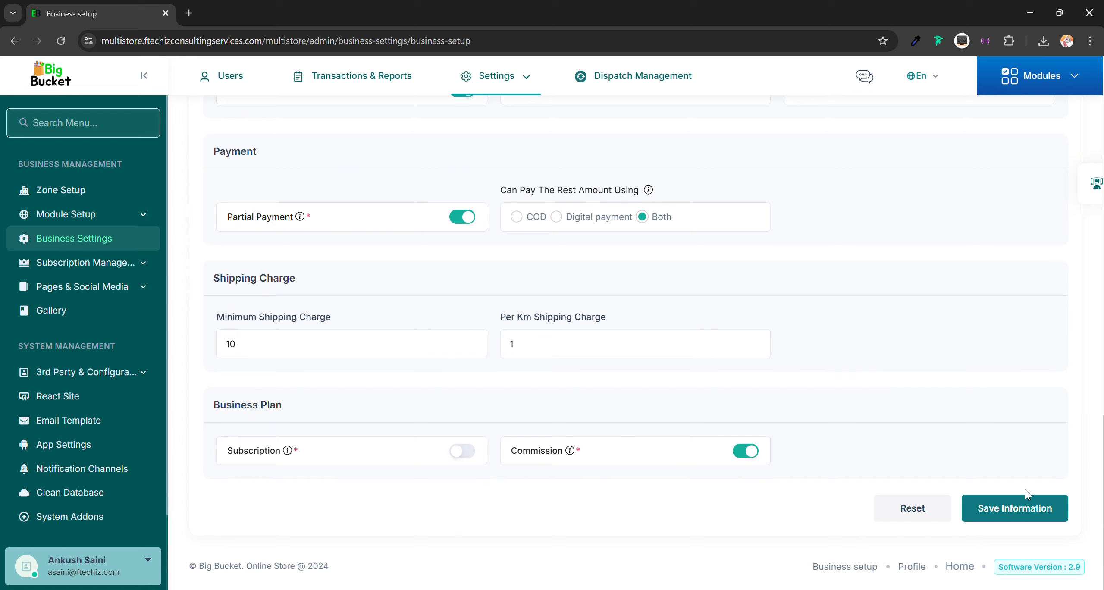
- Enable the Subscription business plan and save the business information
click(465, 451)
click(509, 261)
click(1051, 518)
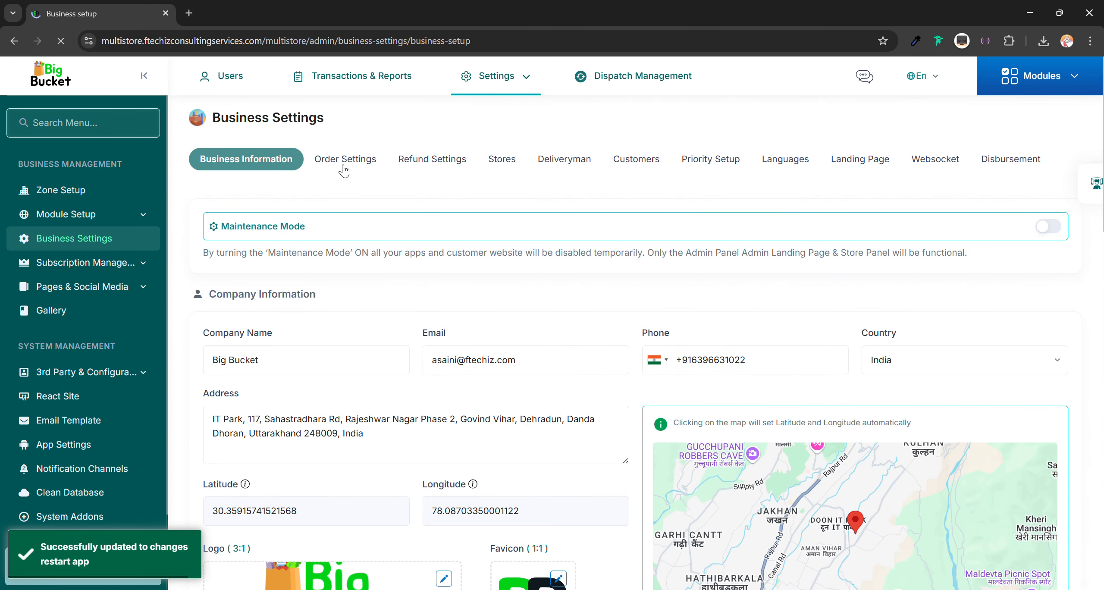
- Enable Order Delivery Verification in the Order Settings
click(344, 164)
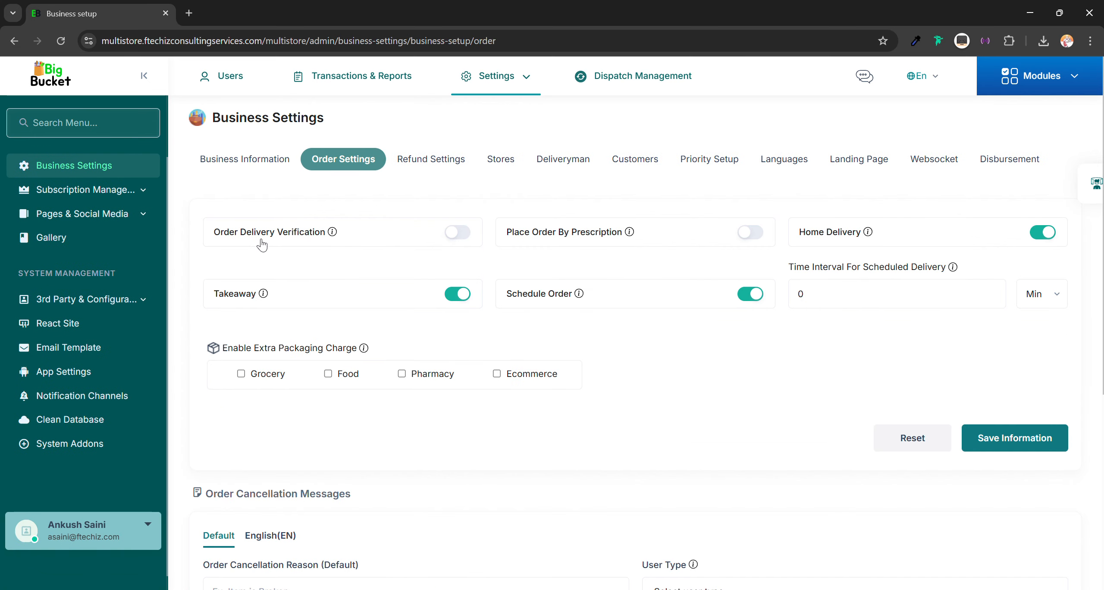
click(458, 233)
click(502, 240)
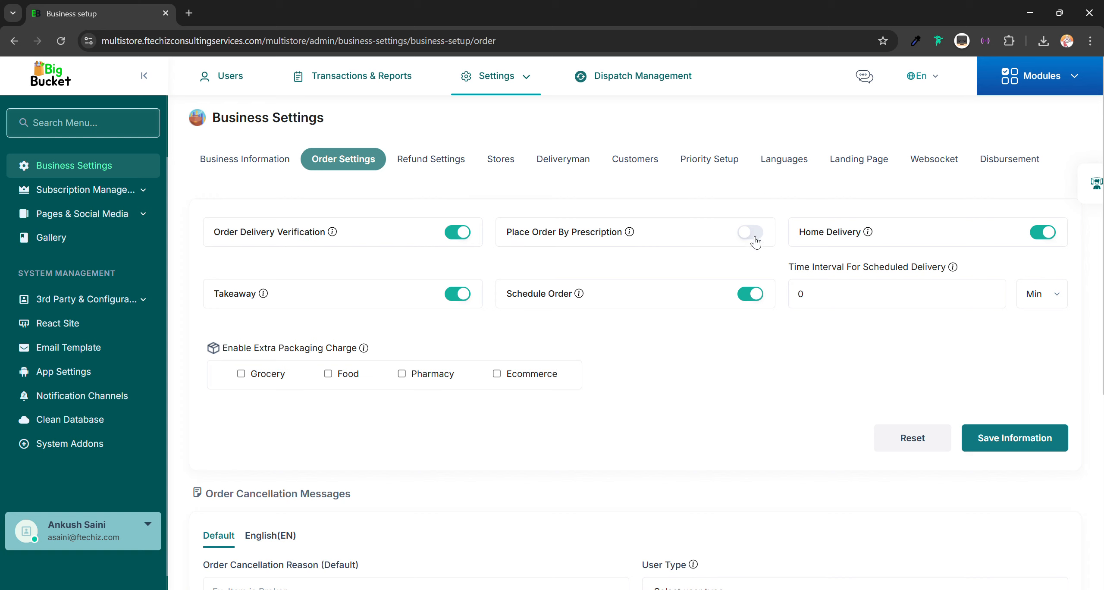
- Set the time interval for scheduled delivery to 20 Min
mouse_move(870, 237)
mouse_move(581, 301)
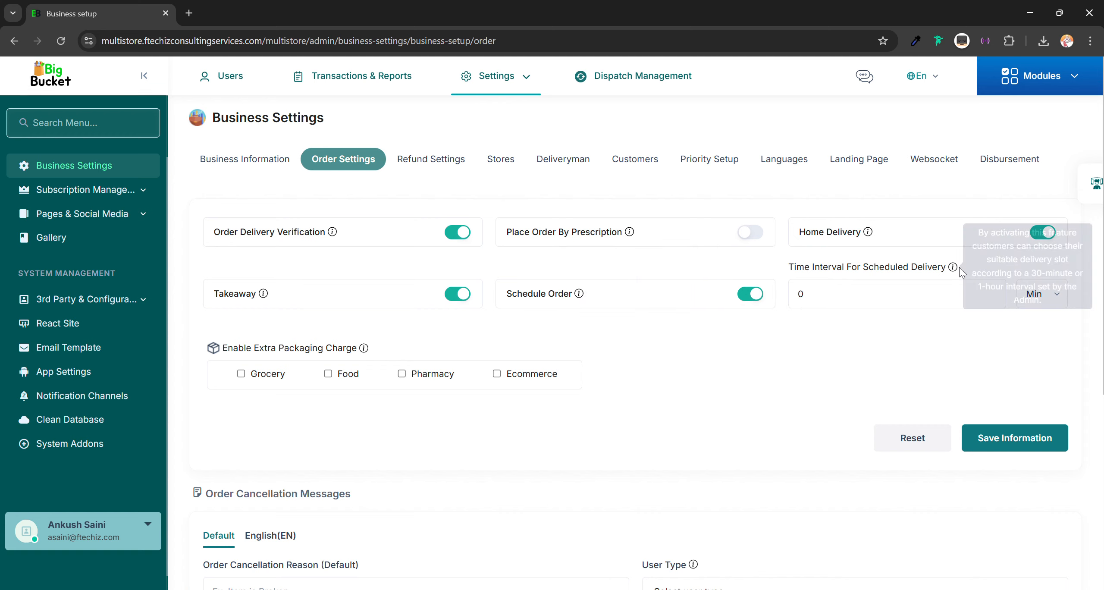
click(851, 305)
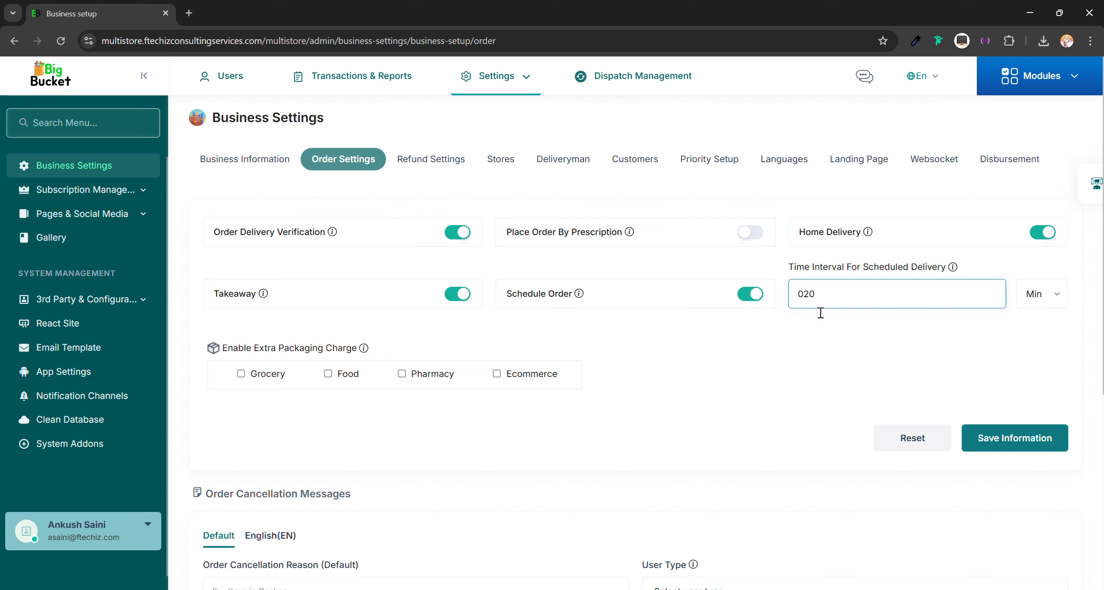
key(BackSpace)
click(1062, 297)
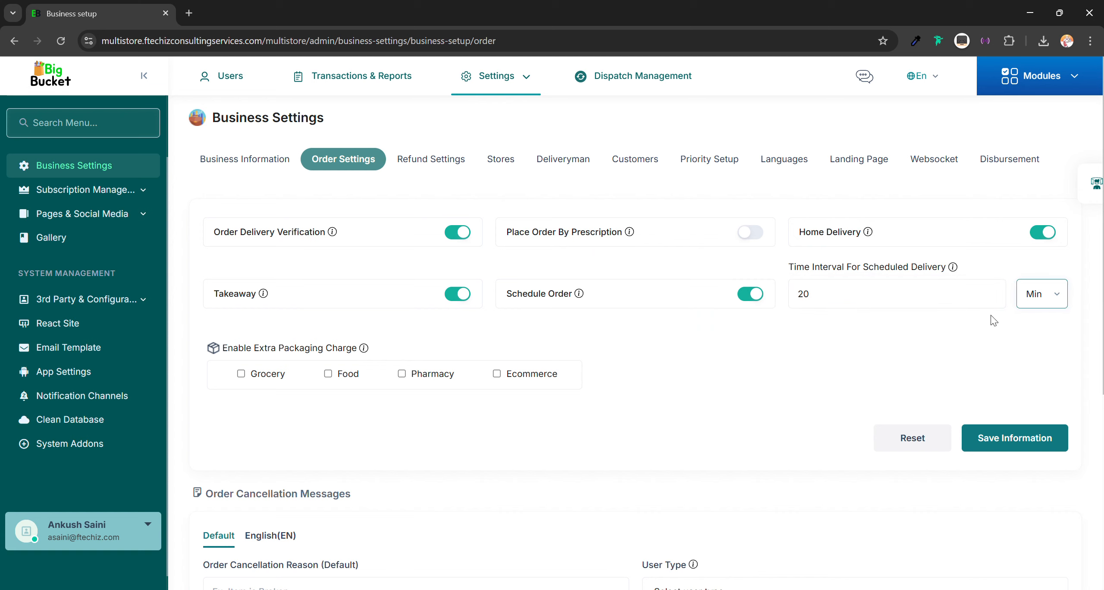
- Enable the extra packaging charge for Grocery, Food, Pharmacy and Ecommerce, and save the order settings
click(242, 374)
click(337, 379)
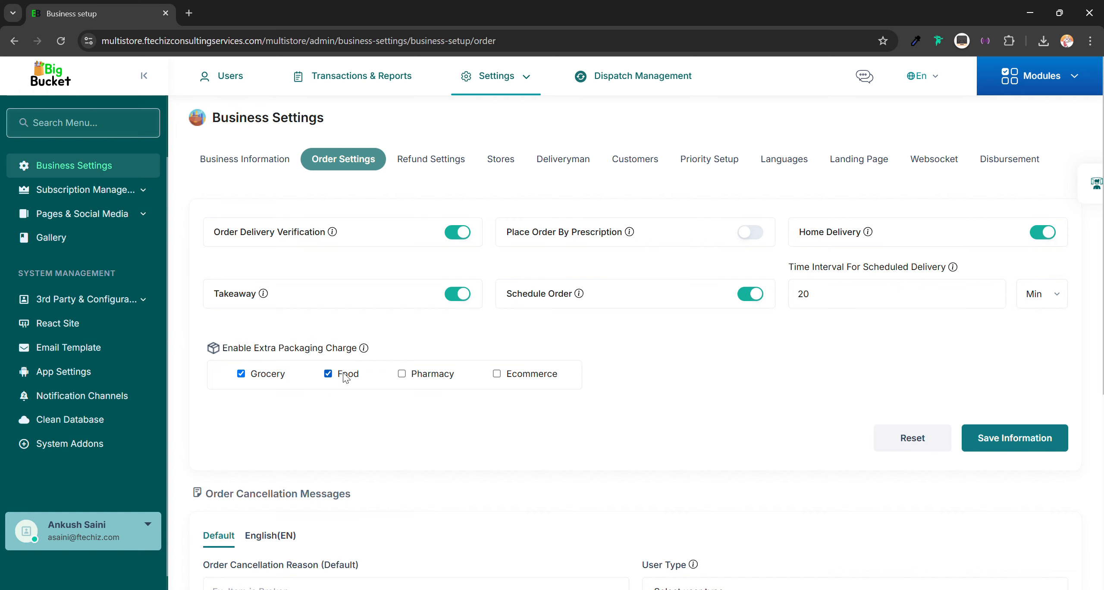
click(434, 376)
click(518, 375)
scroll(843, 395, down, 3)
click(988, 316)
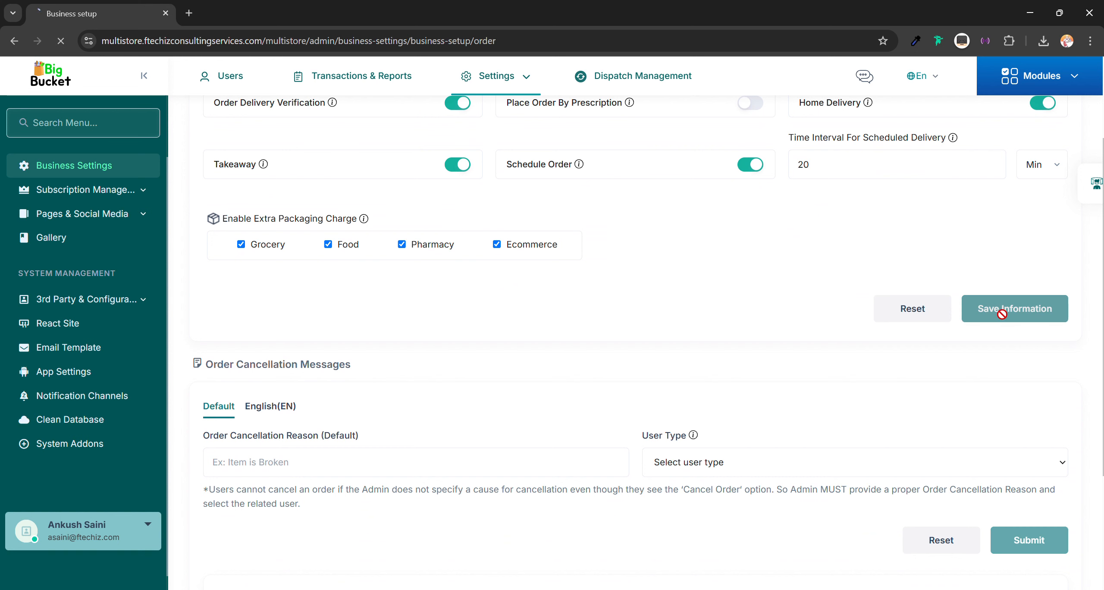
- Add the order cancellation reason "Item is broken" for the Customer user type
scroll(494, 363, down, 2)
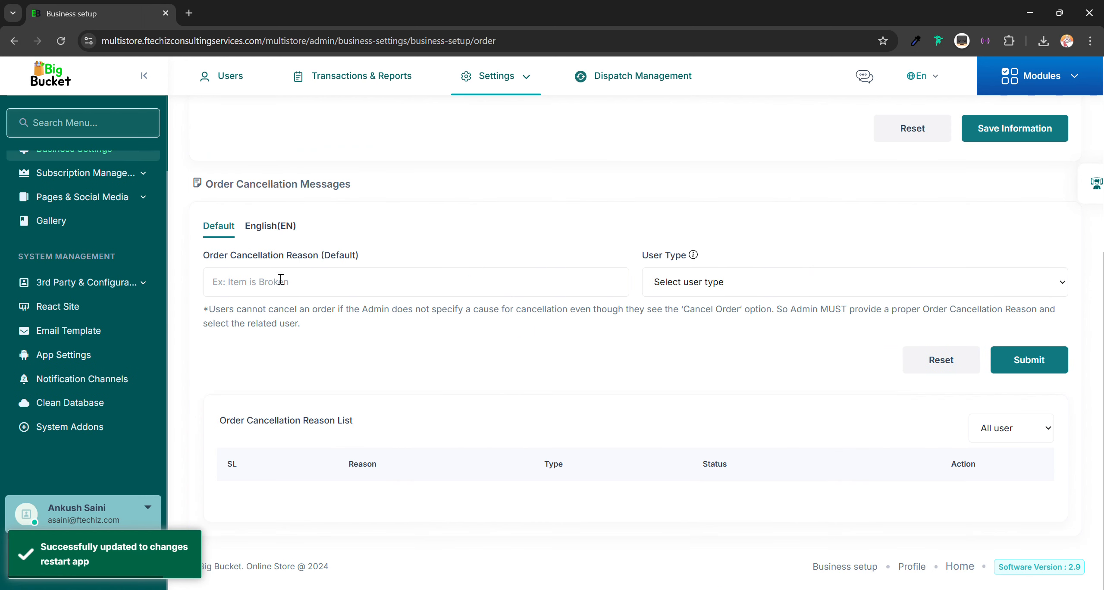
click(319, 283)
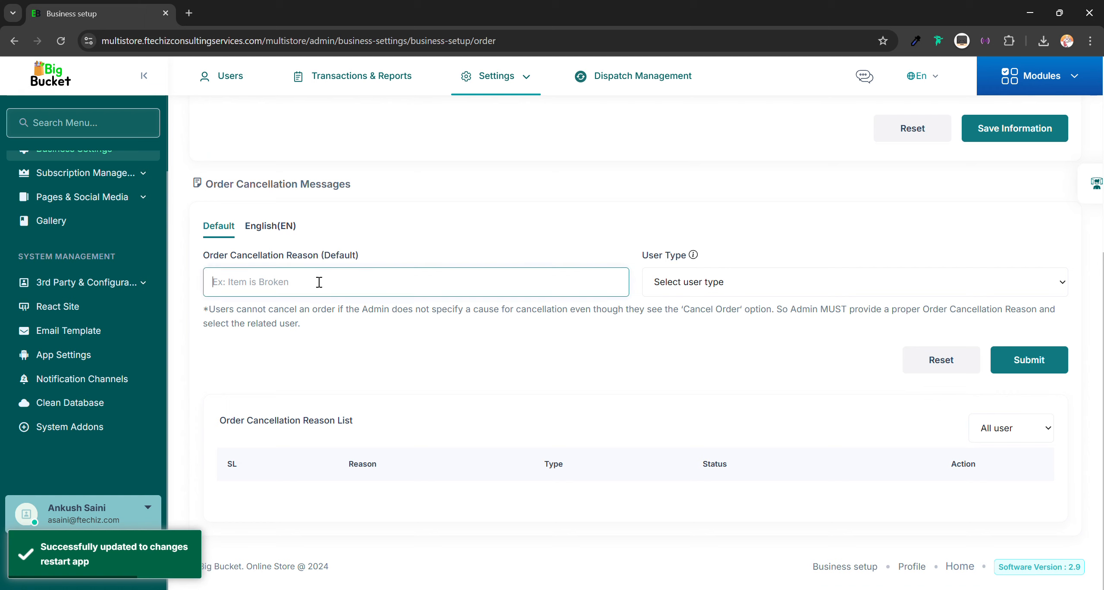
text(Item is)
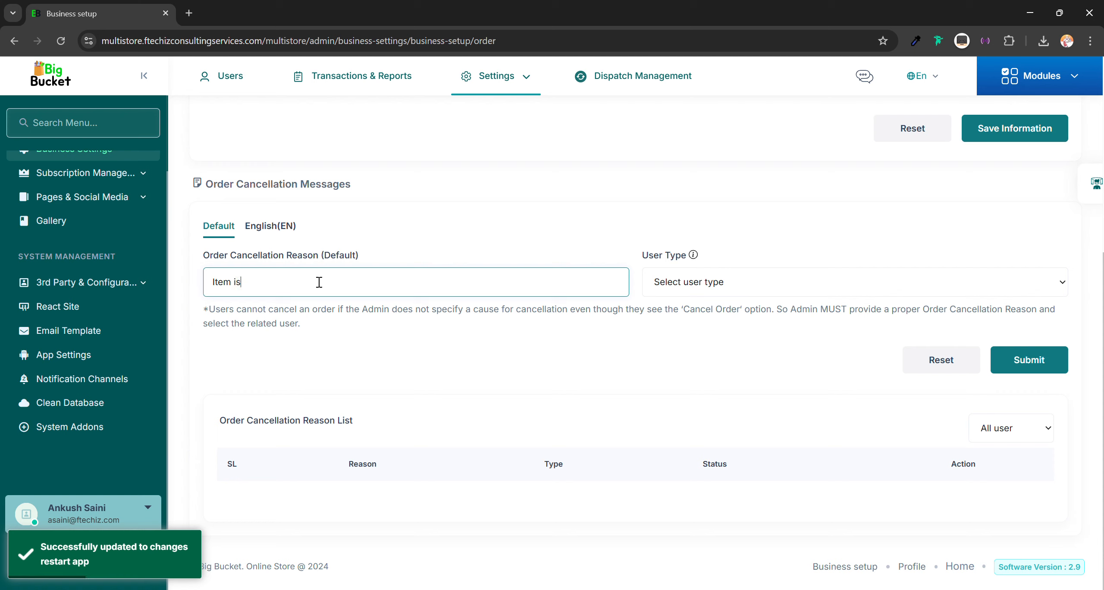
text( broken)
click(760, 283)
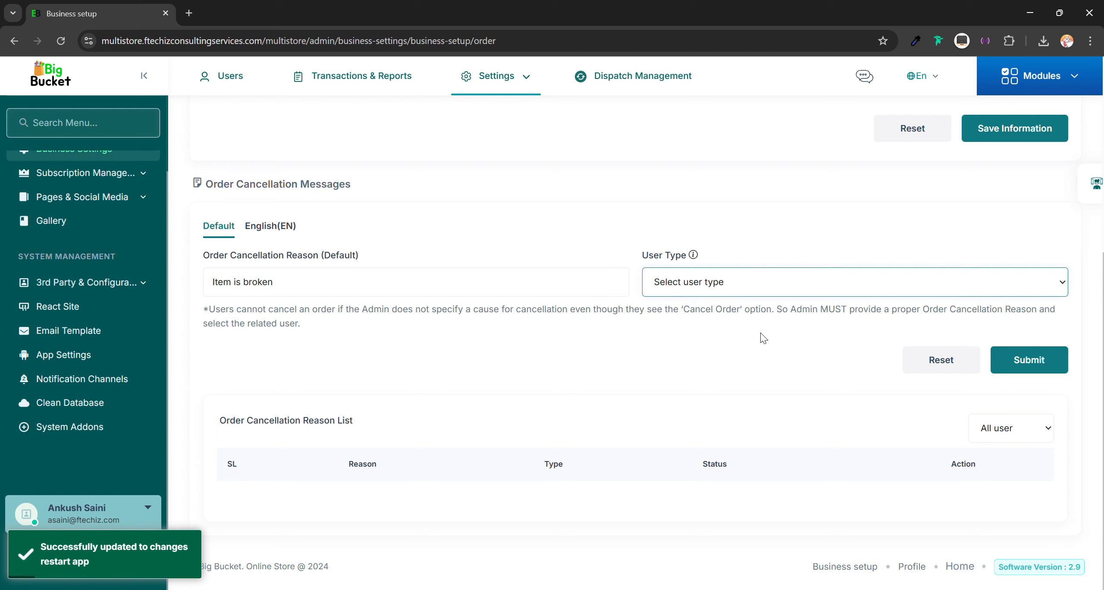
click(752, 351)
click(1005, 362)
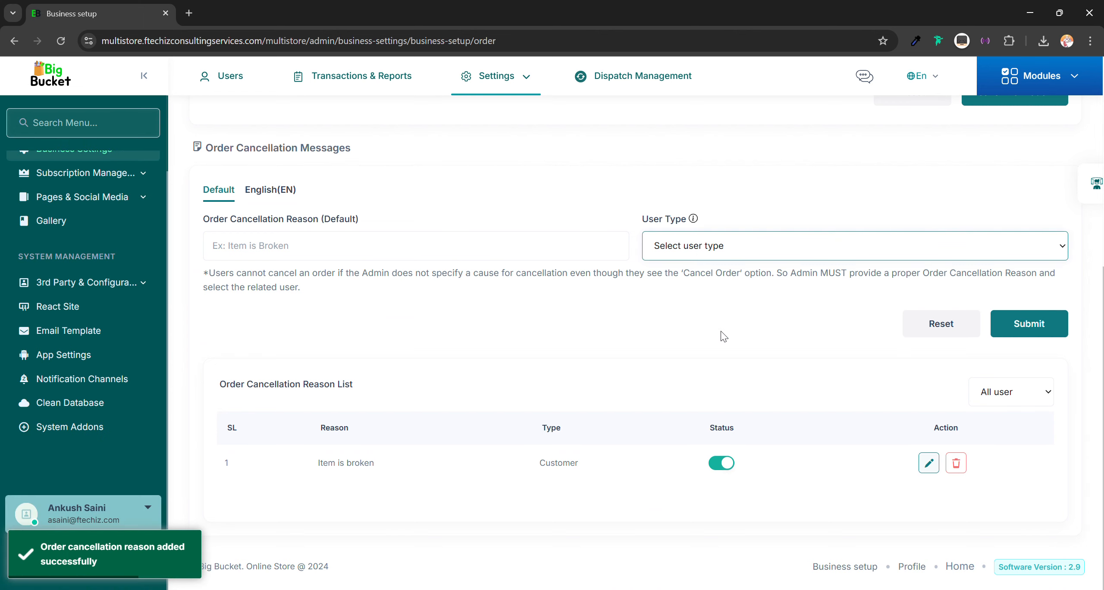
- Add the refund reason "Item is broken" in the Refund Settings
scroll(447, 279, up, 8)
click(446, 171)
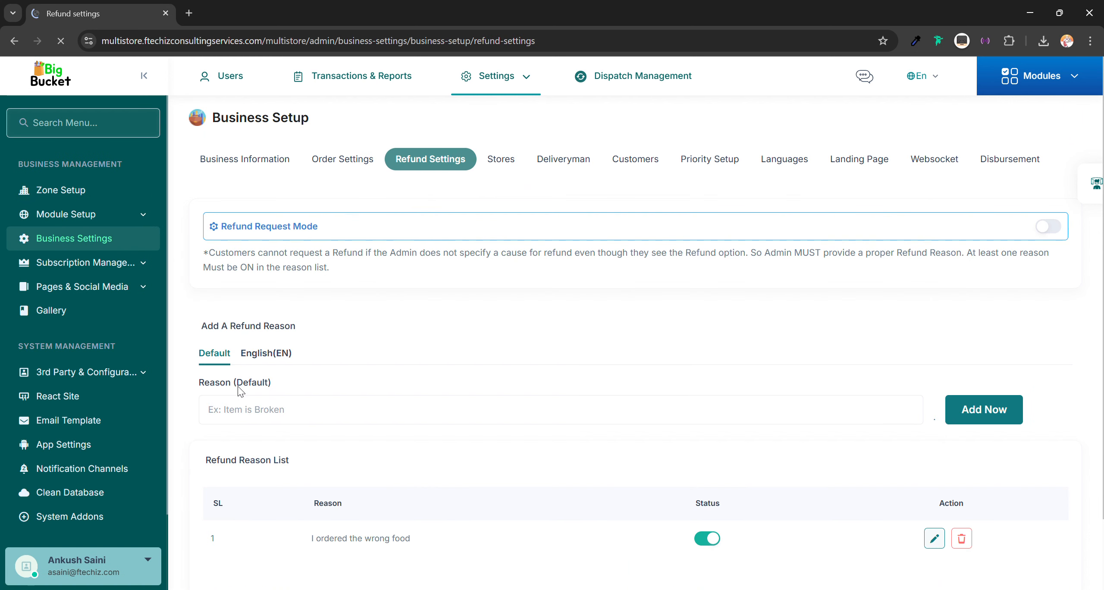
scroll(238, 388, down, 2)
click(261, 328)
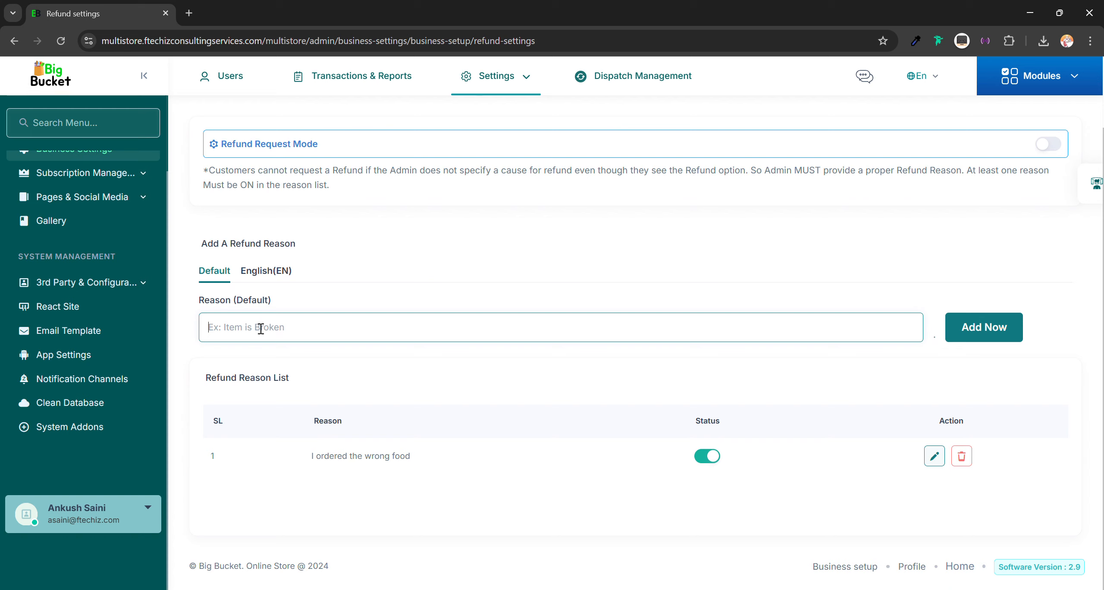
click(261, 329)
text(Item is broken)
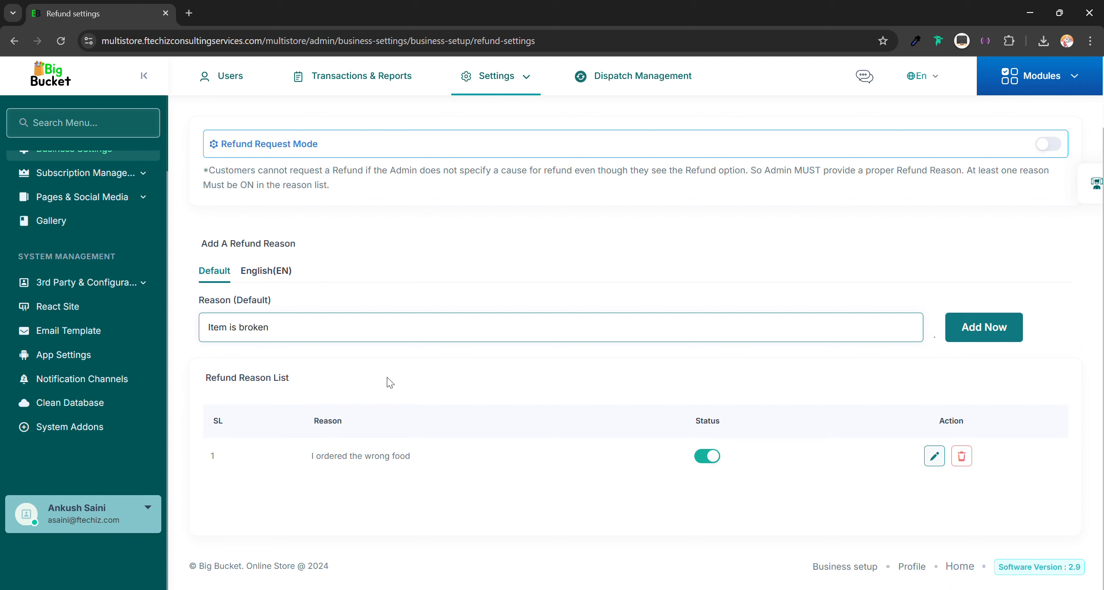
click(1000, 336)
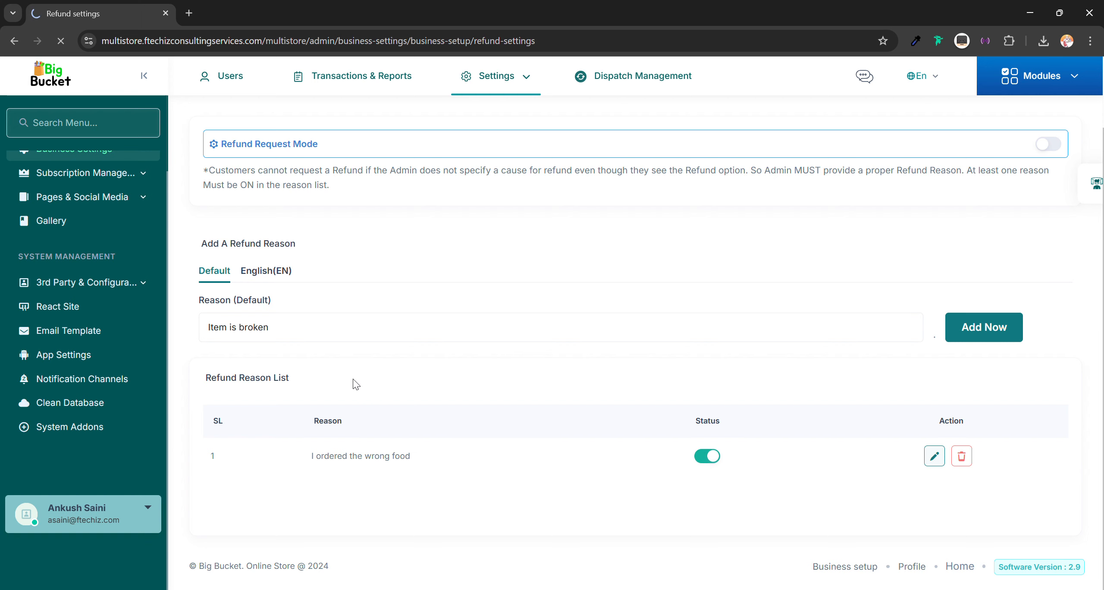
scroll(351, 382, down, 3)
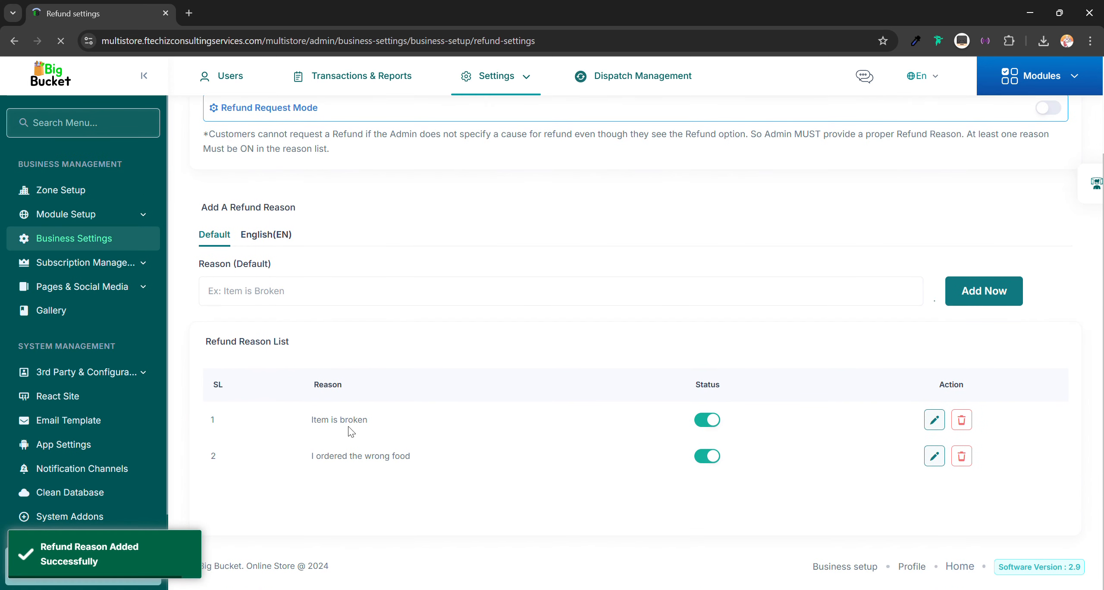
- Open the Stores settings and review the order cancellation, Store Self Registration and Product Gallery options
scroll(344, 391, up, 3)
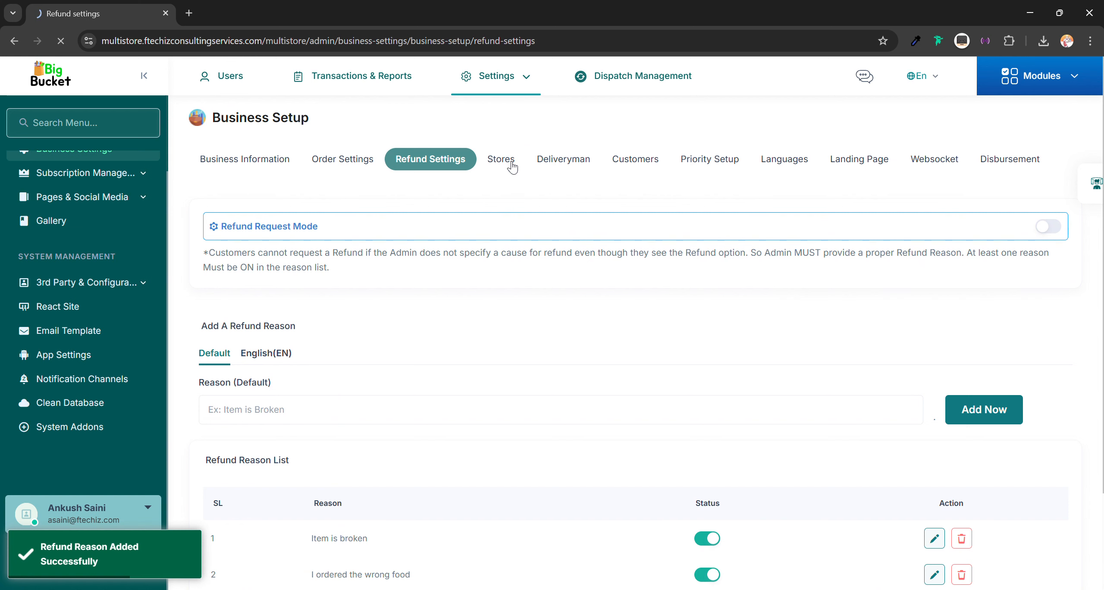
click(512, 164)
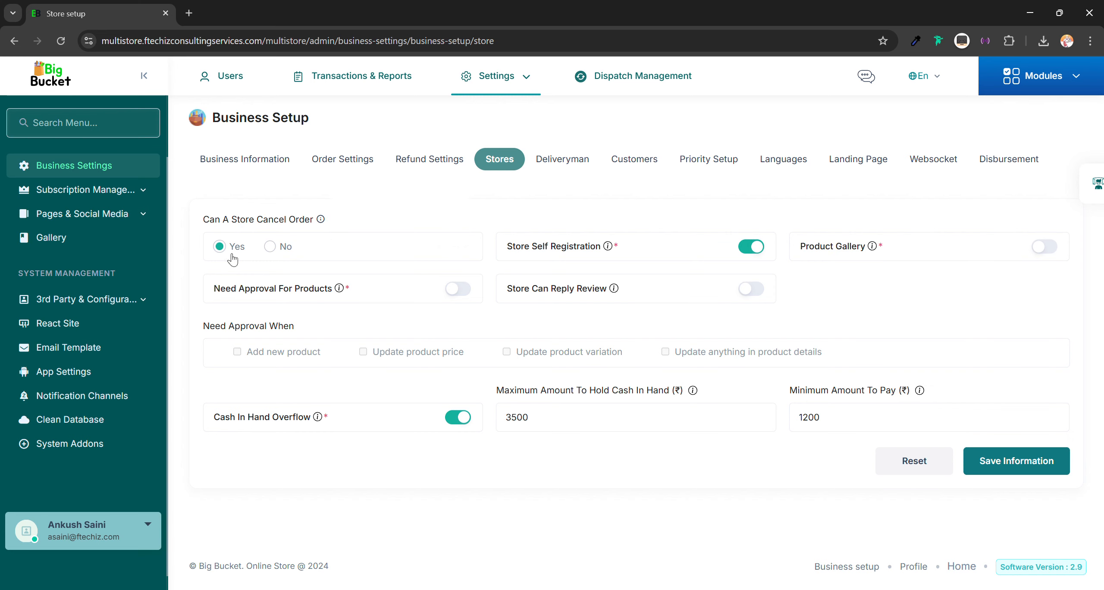
mouse_move(614, 257)
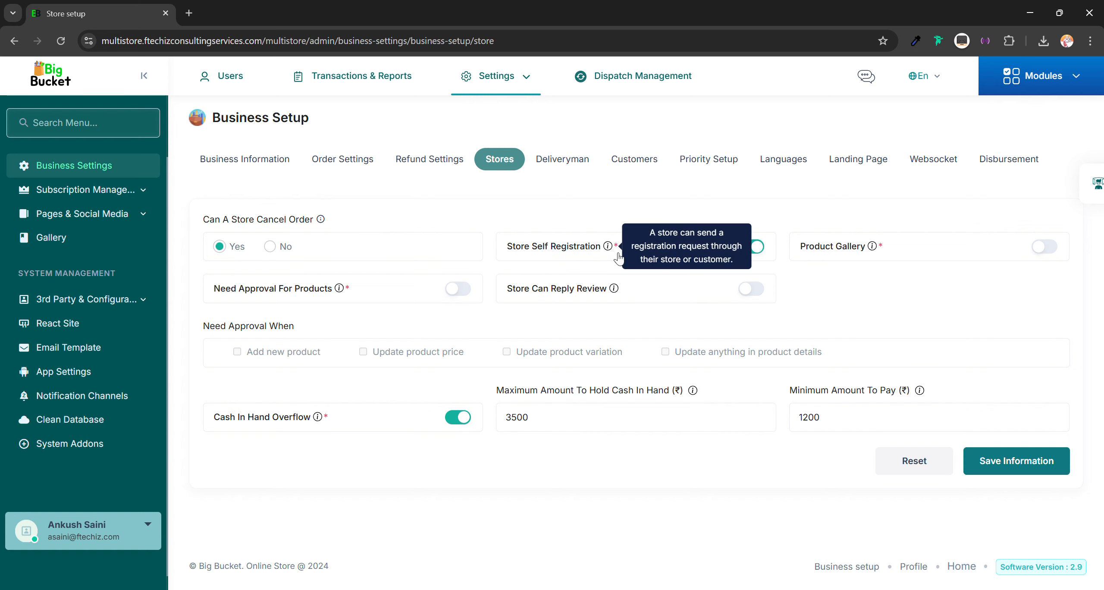
mouse_move(880, 254)
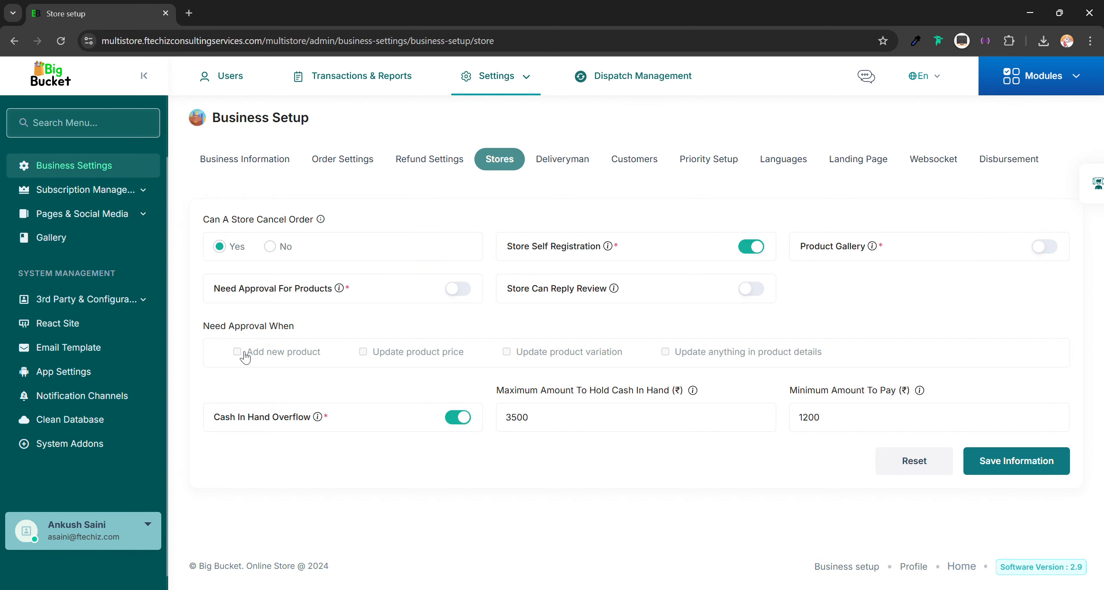
- Enable Need Approval For Products and require approval for adding new products and updating product prices
click(458, 288)
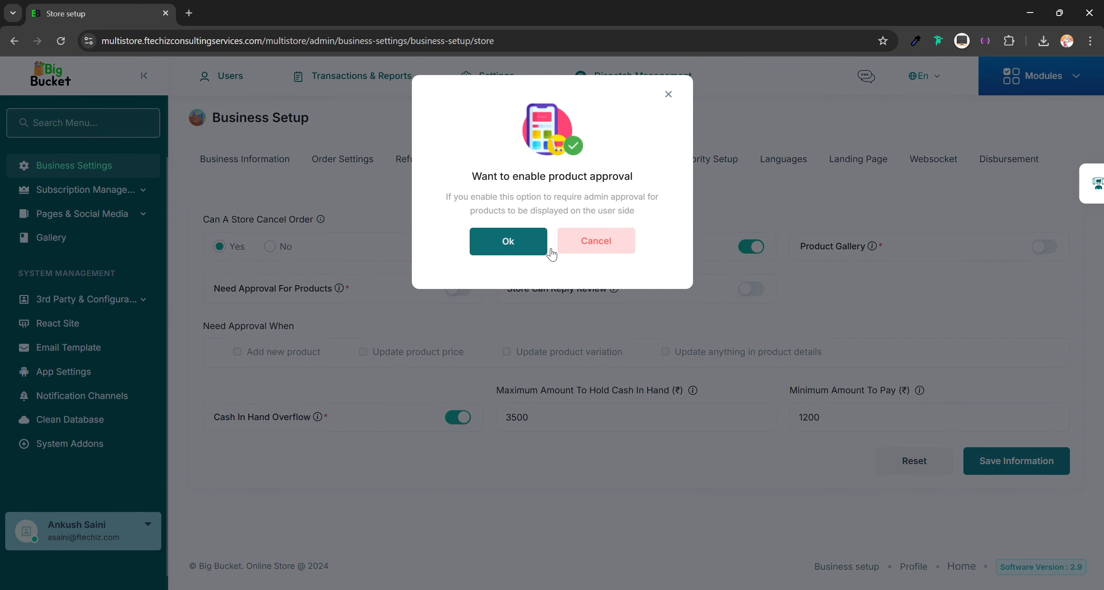
click(507, 239)
click(242, 351)
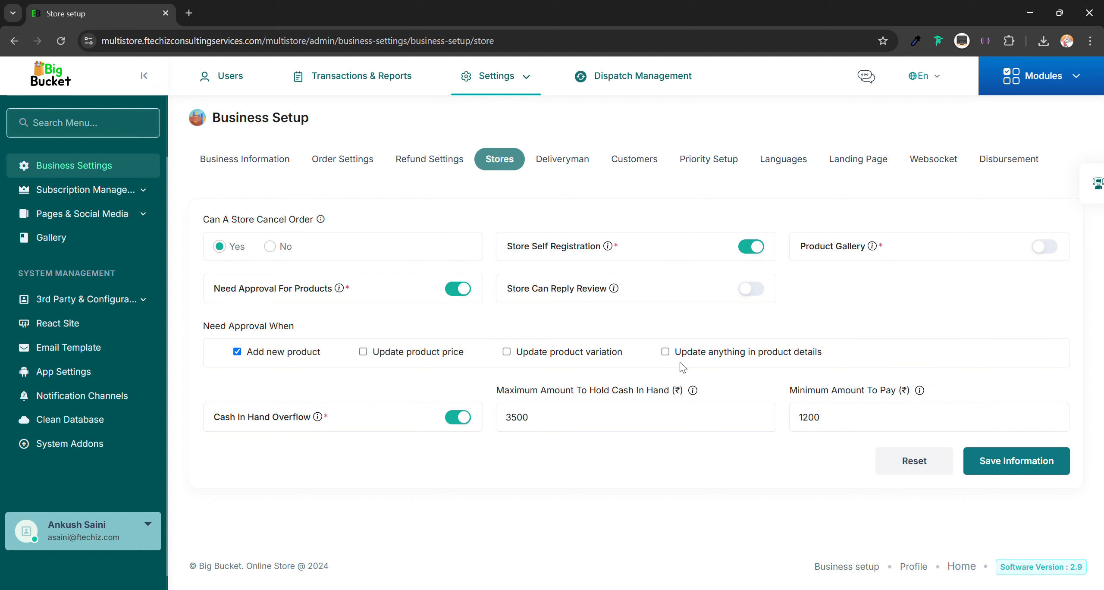
click(375, 356)
mouse_move(331, 420)
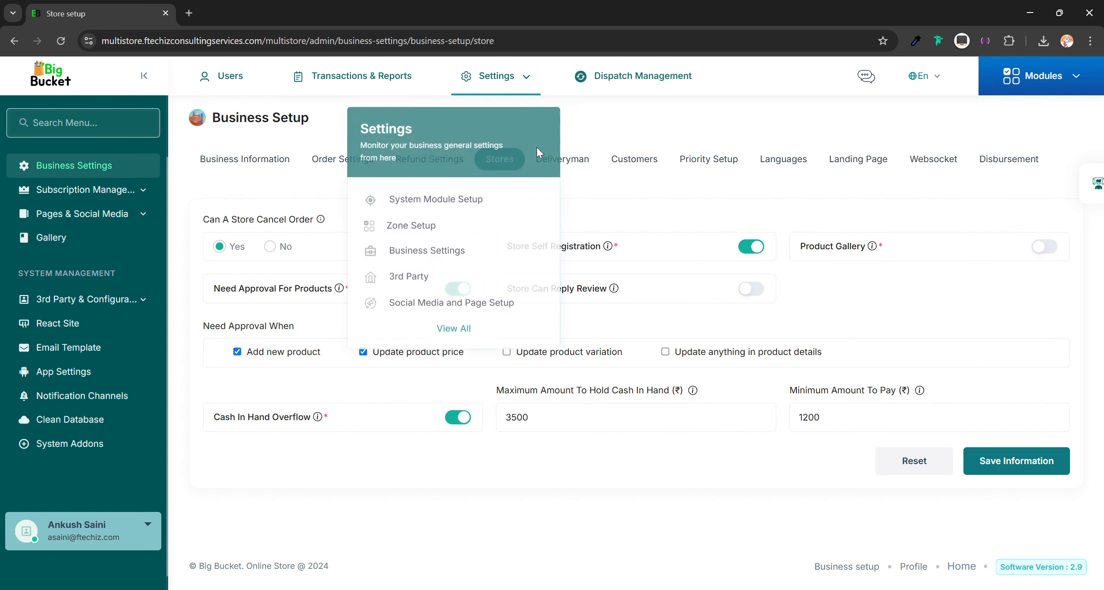
- View the Deliveryman settings and return to the Stores settings
click(574, 152)
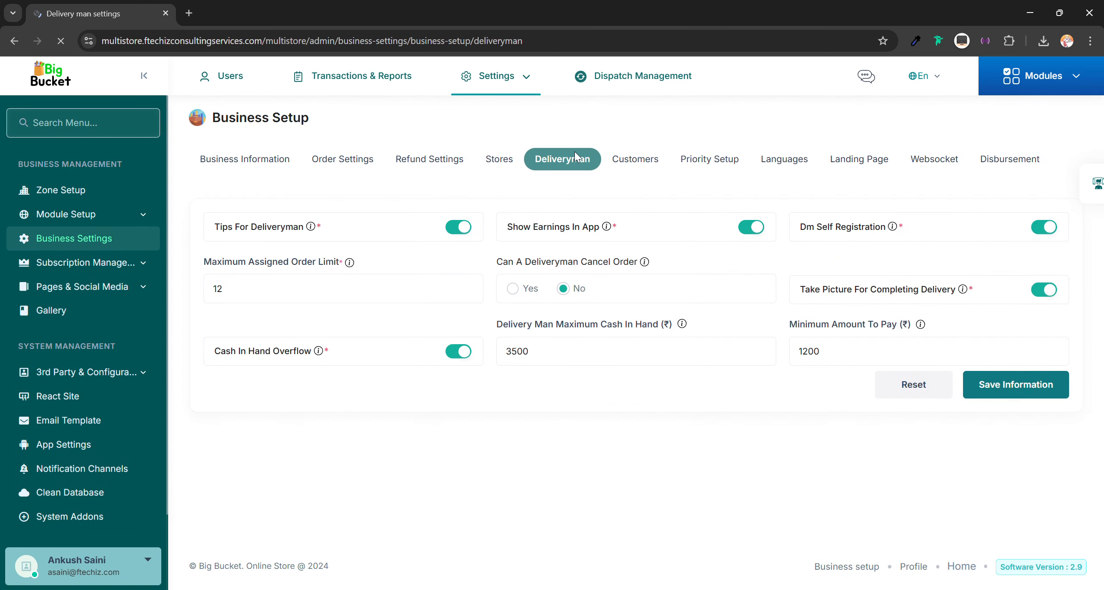
click(493, 165)
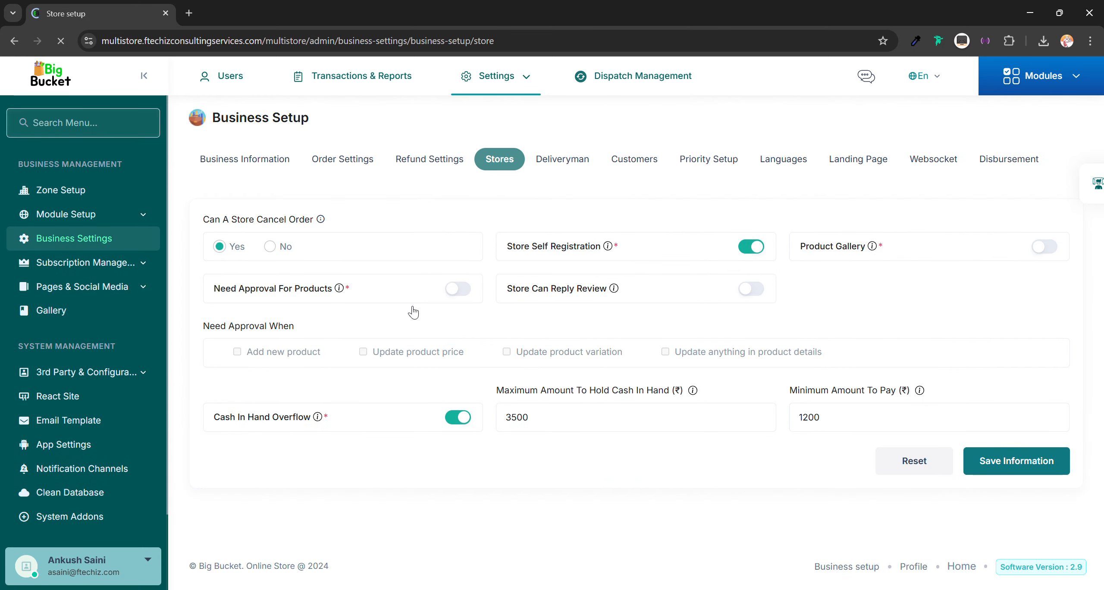
- Enable Need Approval For Products, require approval for adding new products and updating product prices, and save the Stores settings
click(459, 289)
click(506, 378)
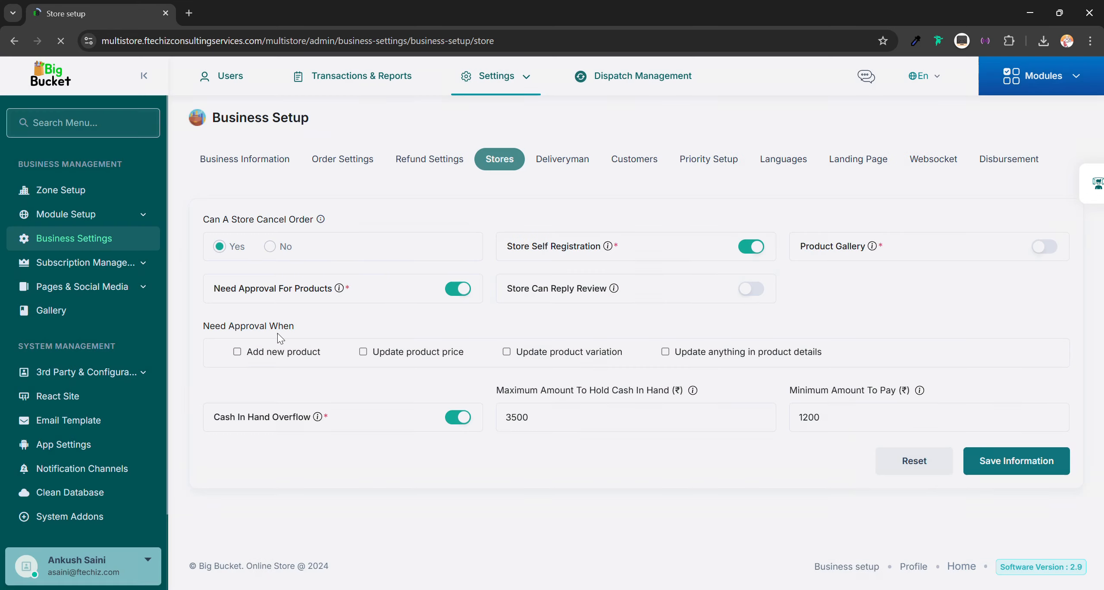
click(260, 358)
click(404, 363)
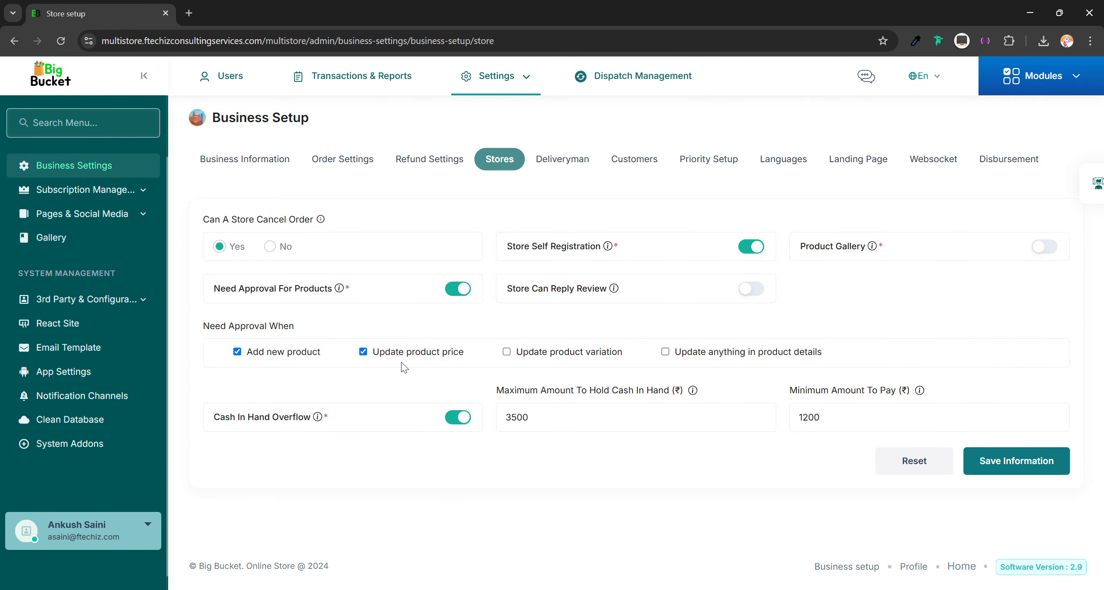
click(993, 462)
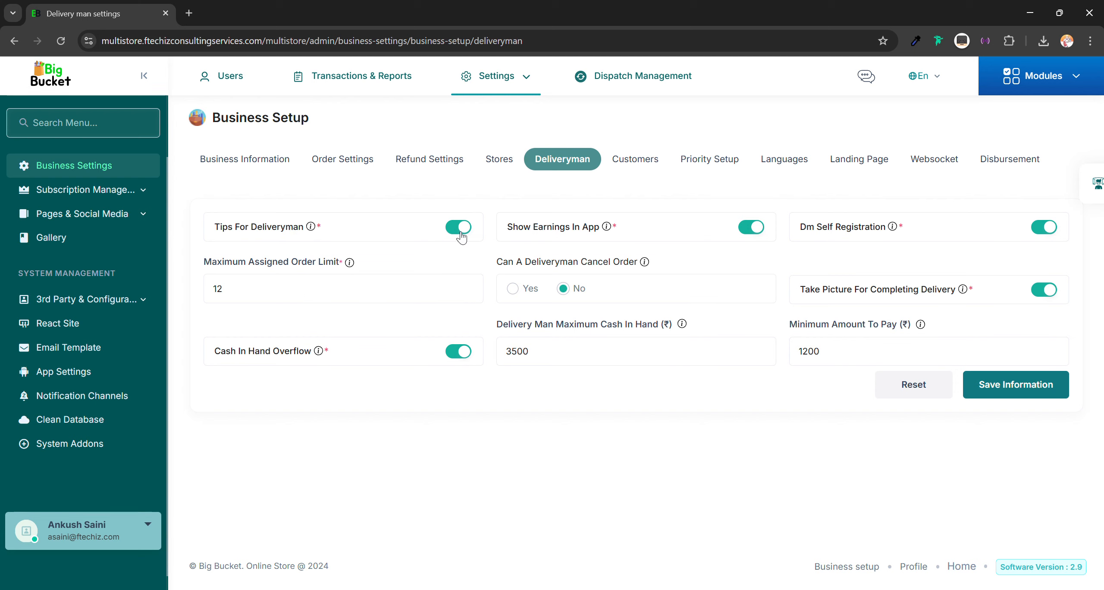
- Review the Deliveryman options for earnings display, delivery pictures and cash in hand overflow, and save the settings
mouse_move(605, 228)
mouse_move(961, 298)
mouse_move(342, 362)
click(1030, 384)
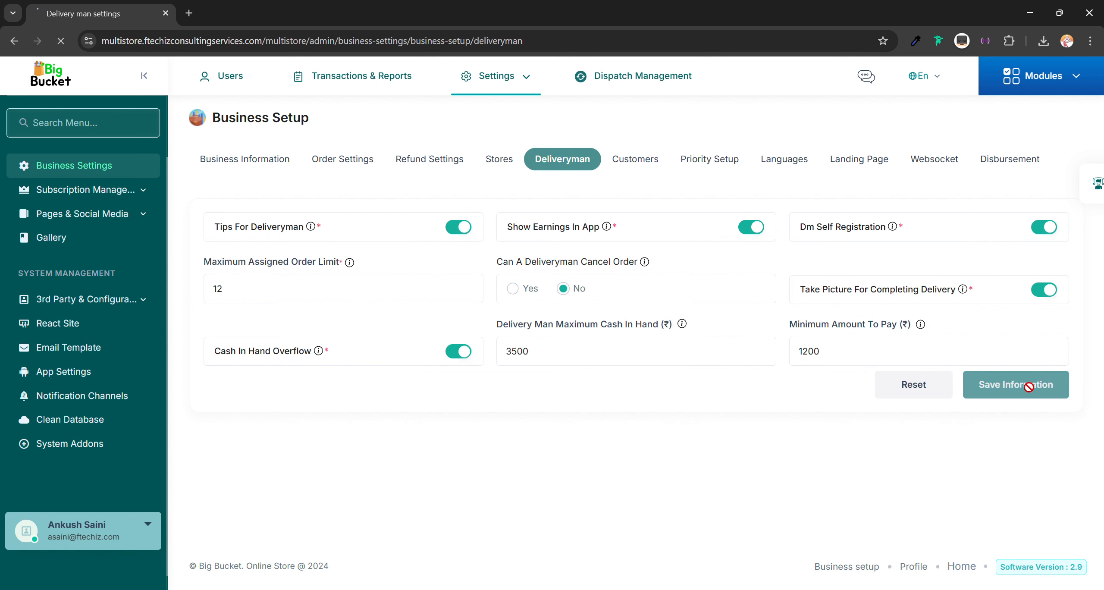
- Open the Customers settings, enable Customer Verification, and review the wallet and refund options
click(637, 164)
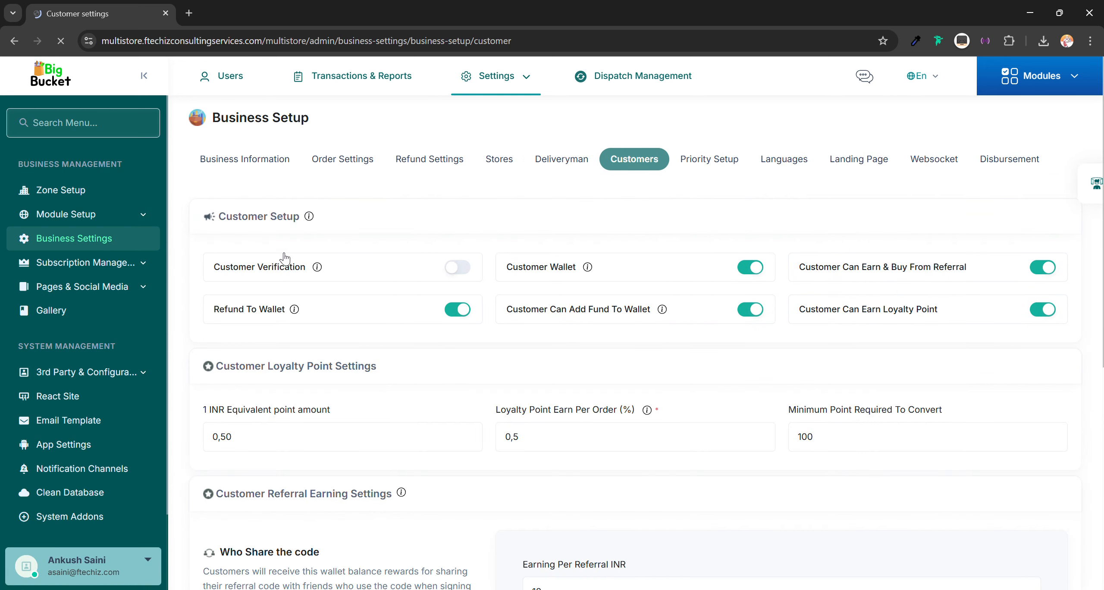
scroll(304, 284, down, 8)
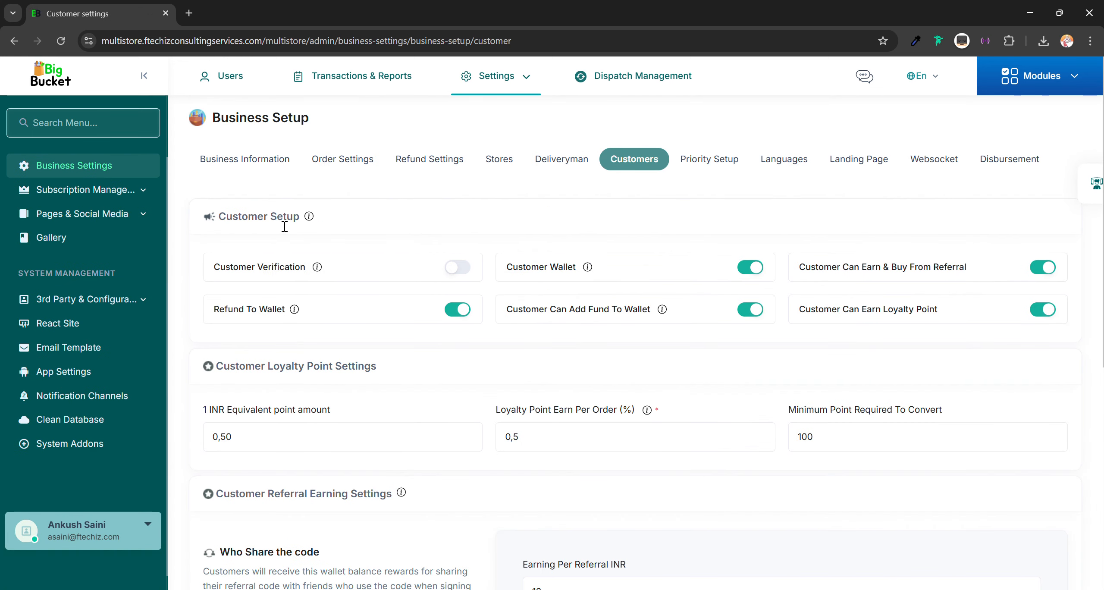
click(453, 269)
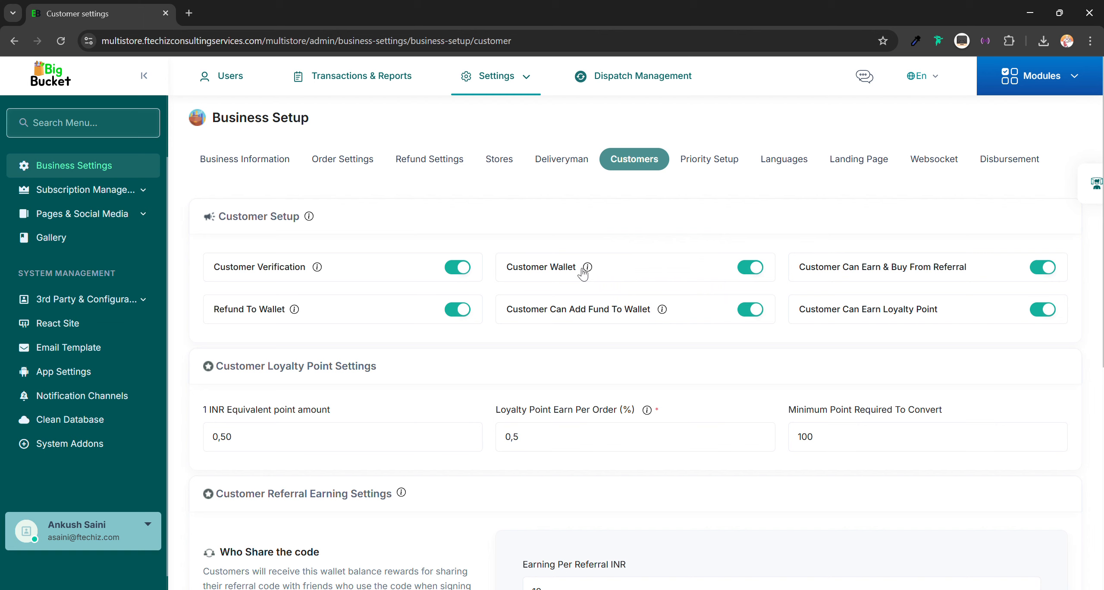
mouse_move(587, 268)
mouse_move(300, 317)
scroll(418, 338, down, 1)
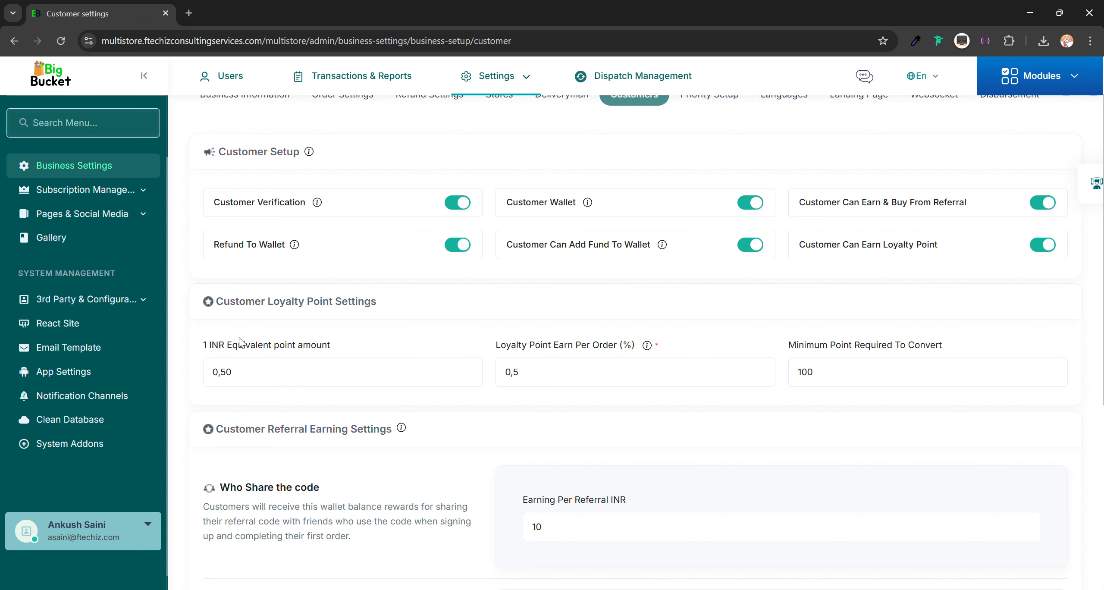
- Set the 1 INR Equivalent point amount to 50 and review the Customer Referral Earning Settings
click(267, 377)
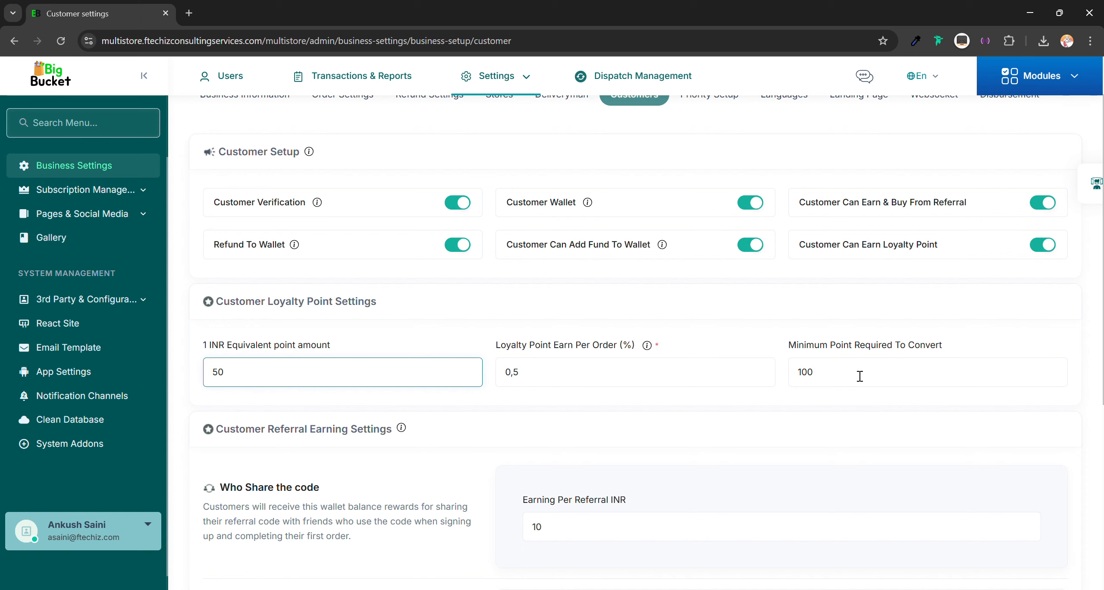
scroll(496, 407, down, 5)
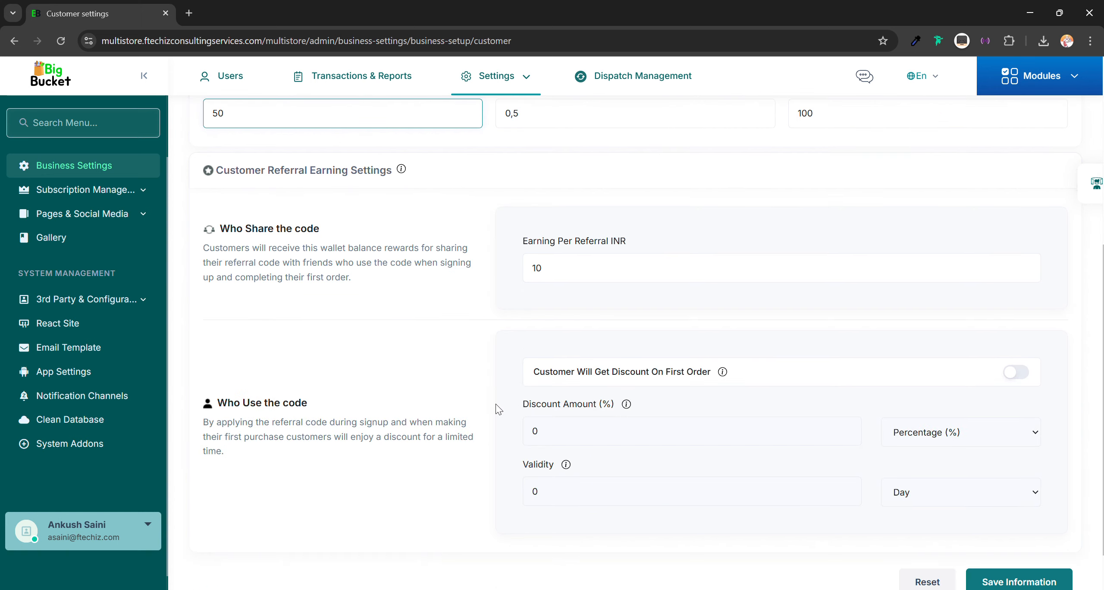
scroll(288, 263, down, 1)
scroll(274, 249, up, 3)
scroll(276, 253, down, 1)
scroll(275, 254, down, 1)
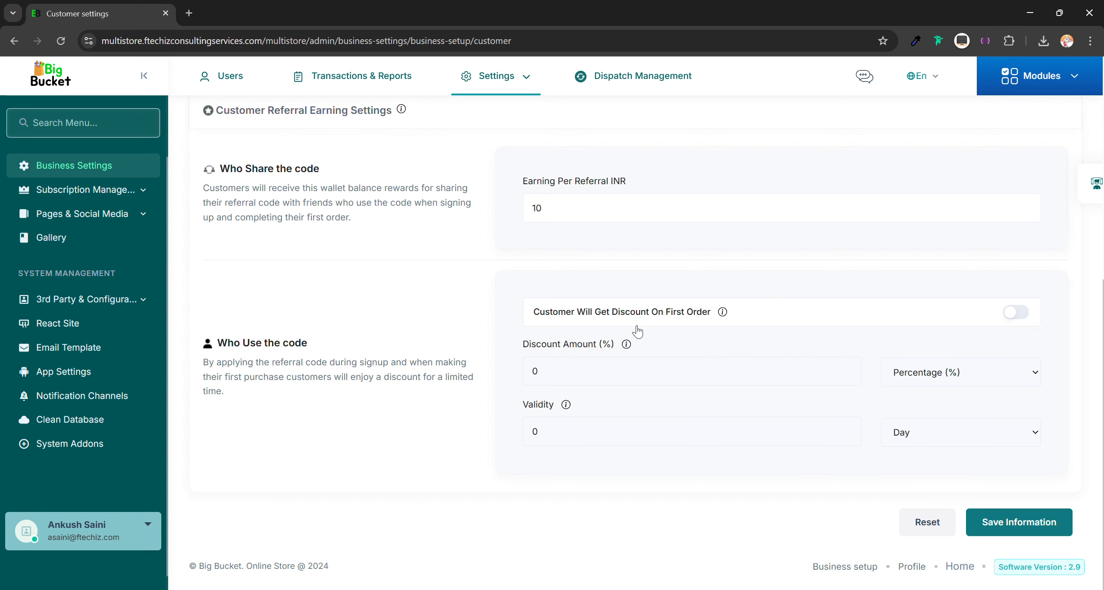
scroll(949, 373, up, 8)
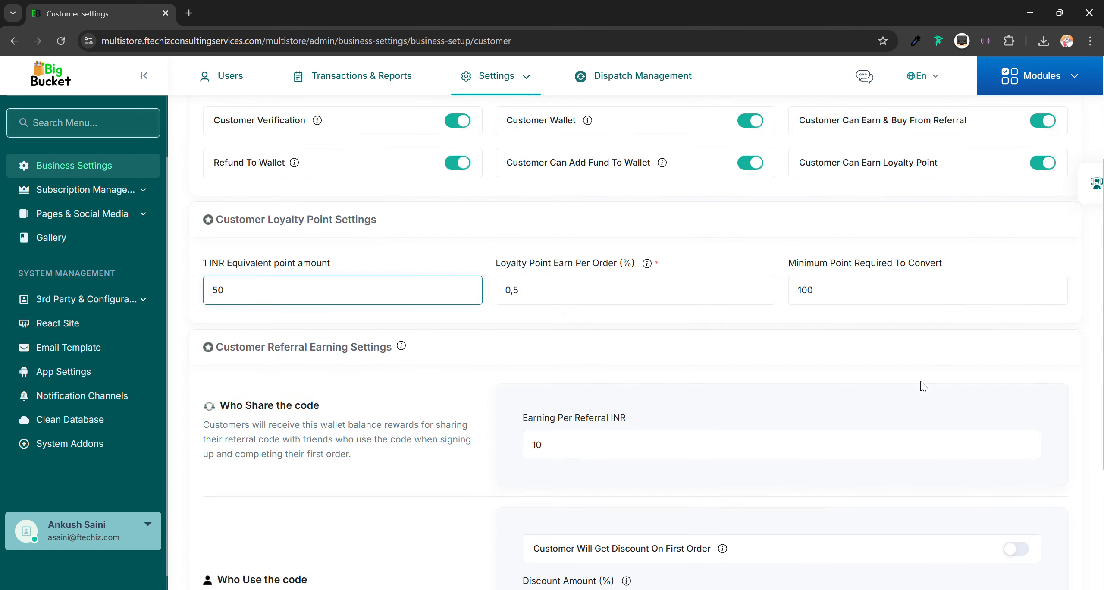
- Review the sorting lists in Priority Setup and view the Languages and Landing Page settings
click(717, 167)
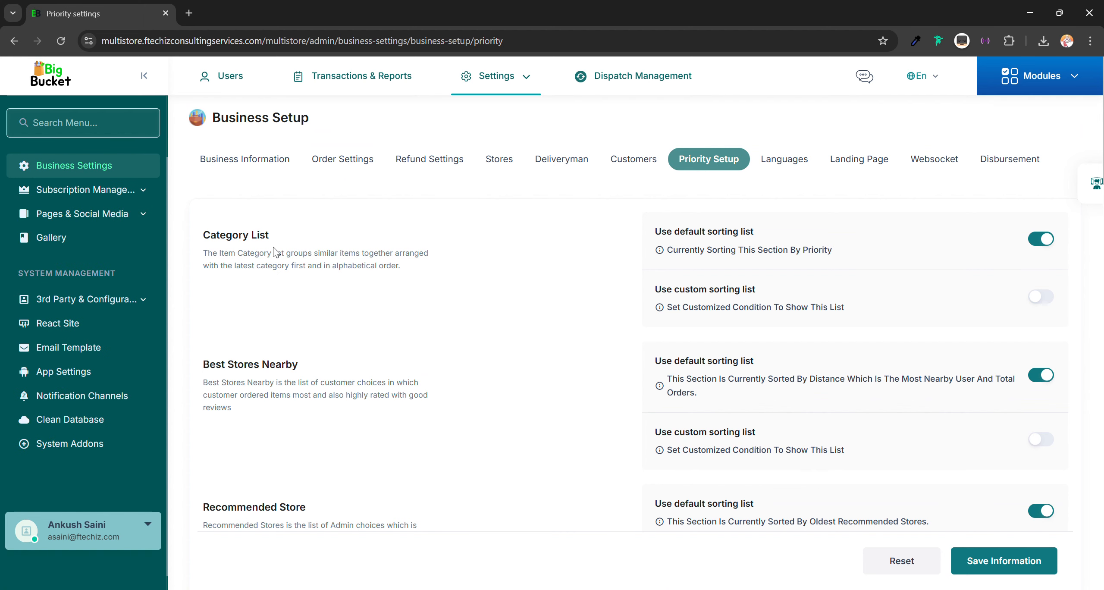
scroll(276, 252, down, 20)
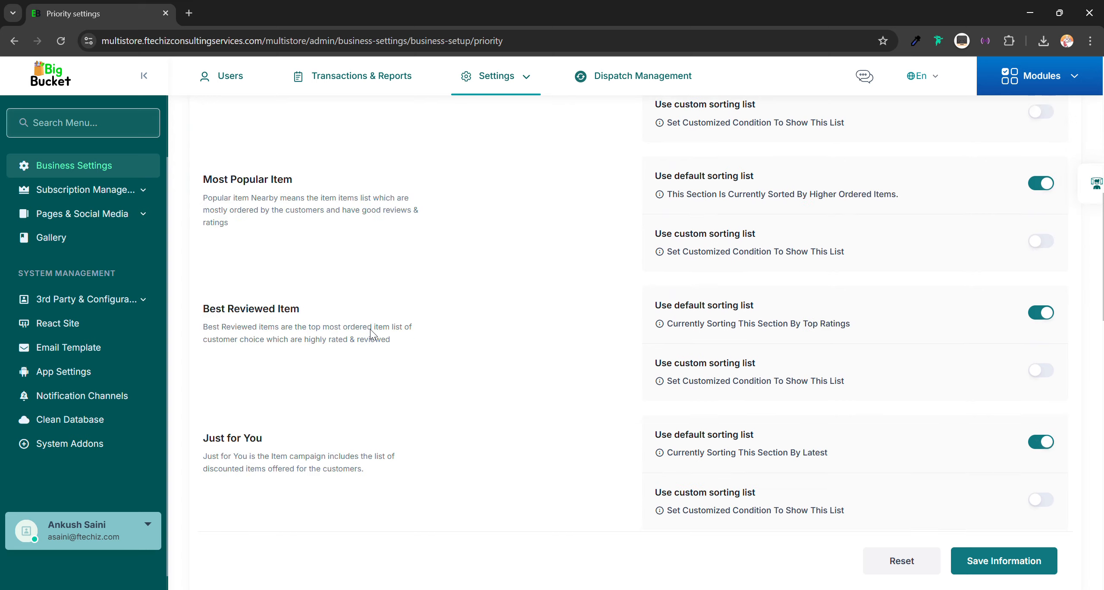
scroll(402, 338, down, 3)
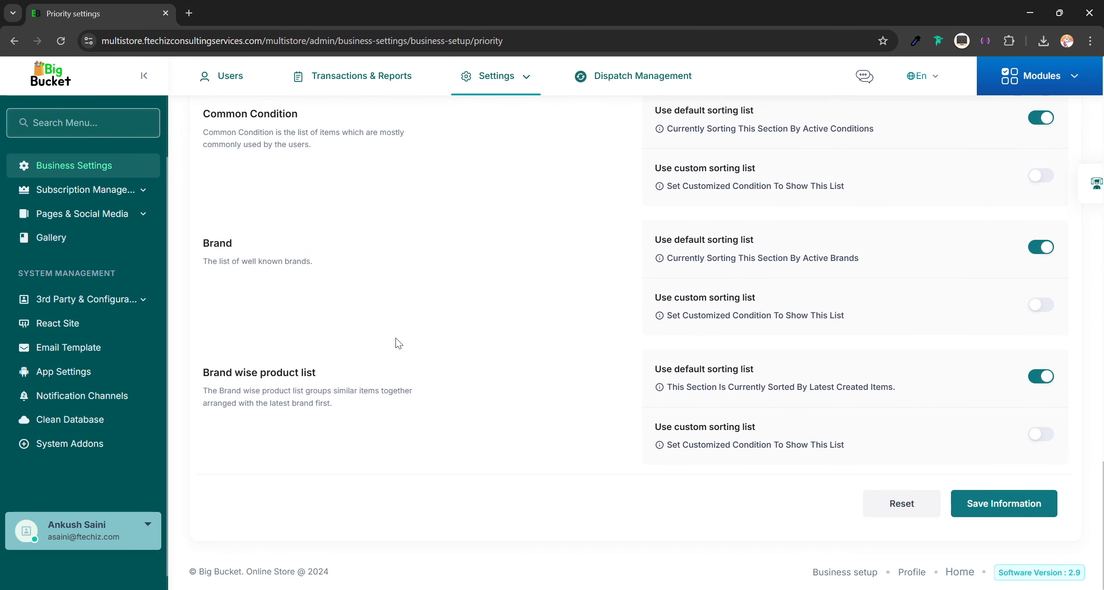
scroll(402, 345, up, 20)
scroll(399, 343, up, 5)
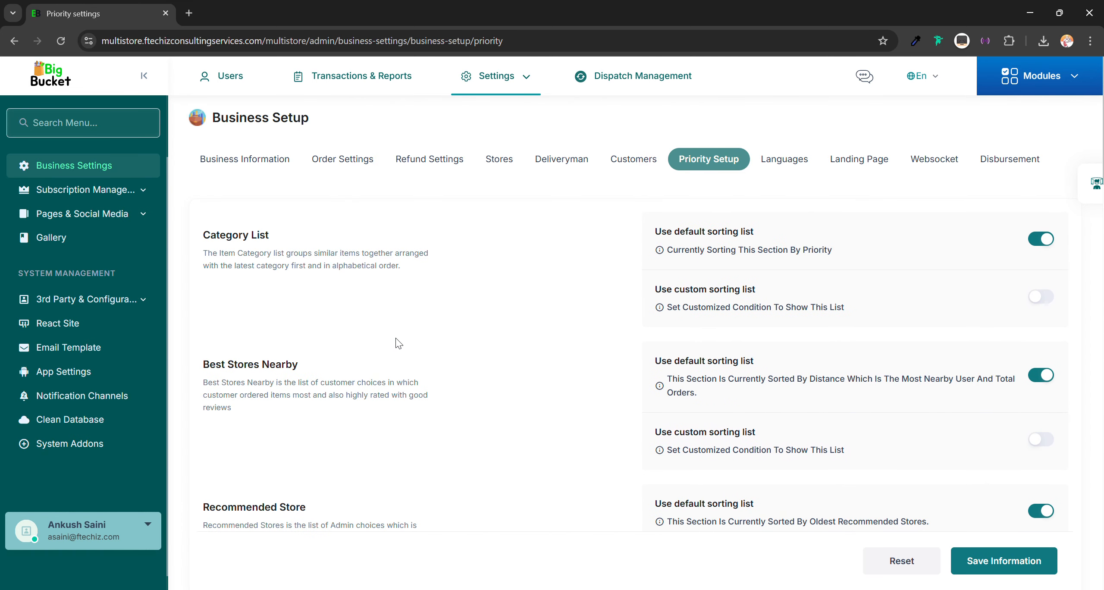
click(793, 165)
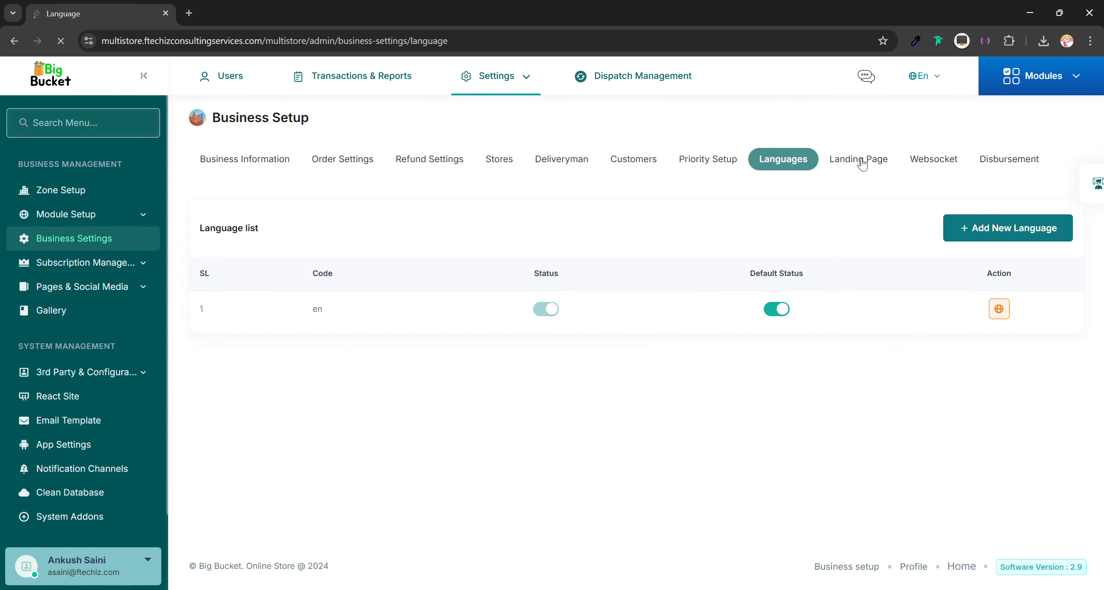
click(862, 163)
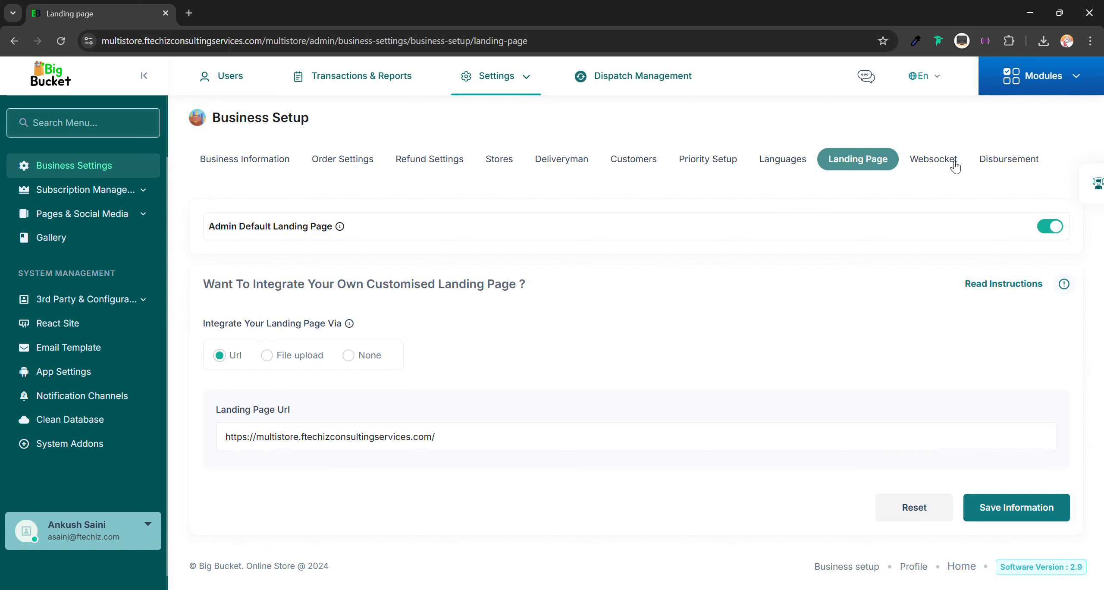
- Set the Disbursement Request Type to Automated, with Daily store disbursements at 15:09, minimum amount 200 and 7 days to complete
click(1012, 158)
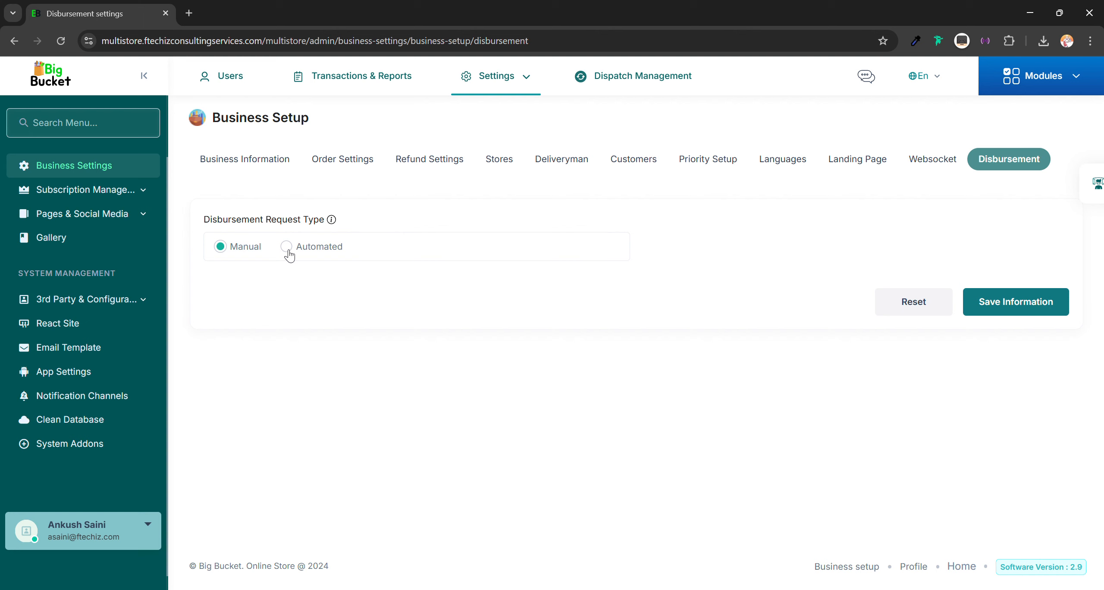
click(296, 248)
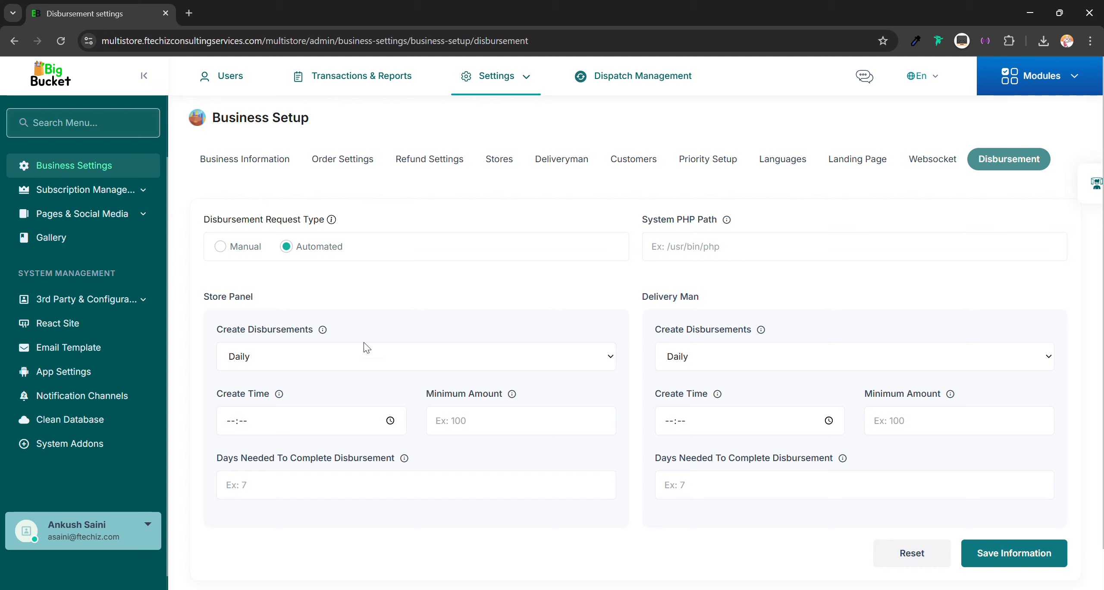
click(363, 355)
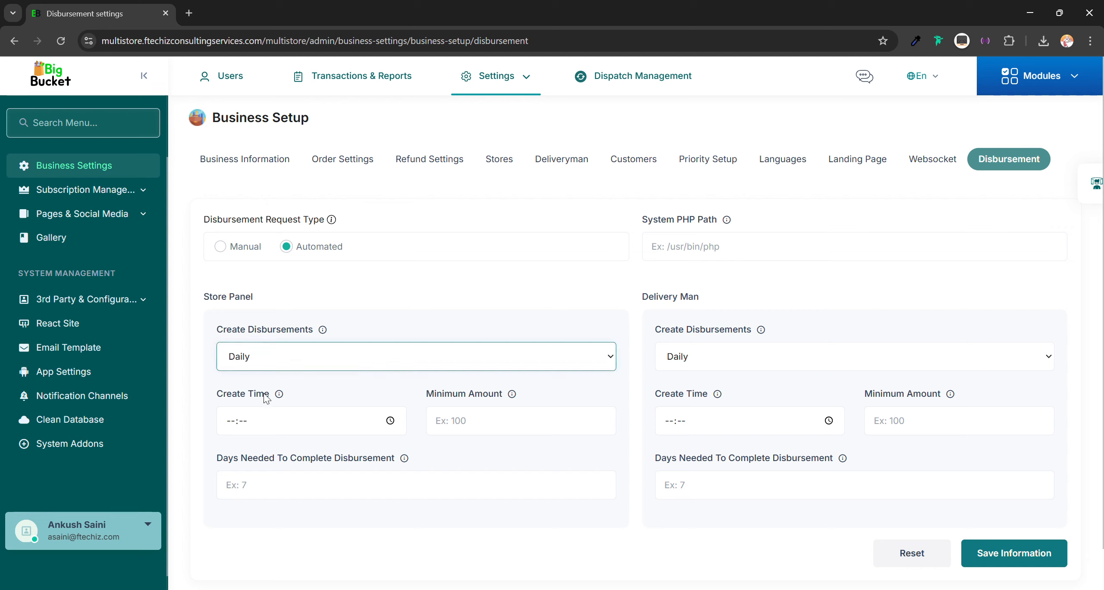
click(318, 428)
click(394, 420)
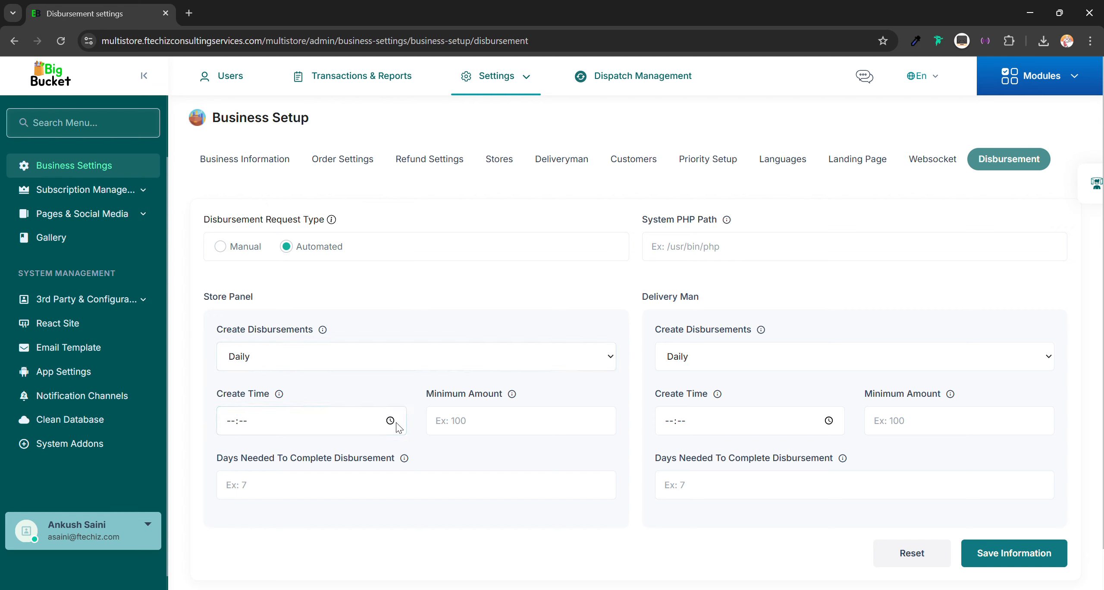
click(241, 332)
click(459, 429)
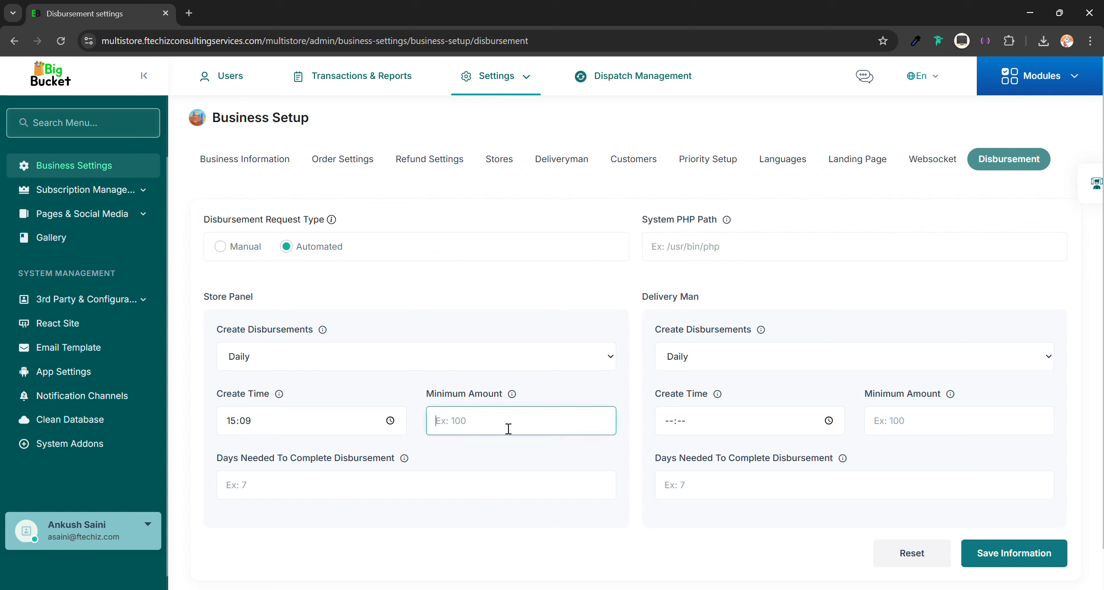
text(200)
click(323, 491)
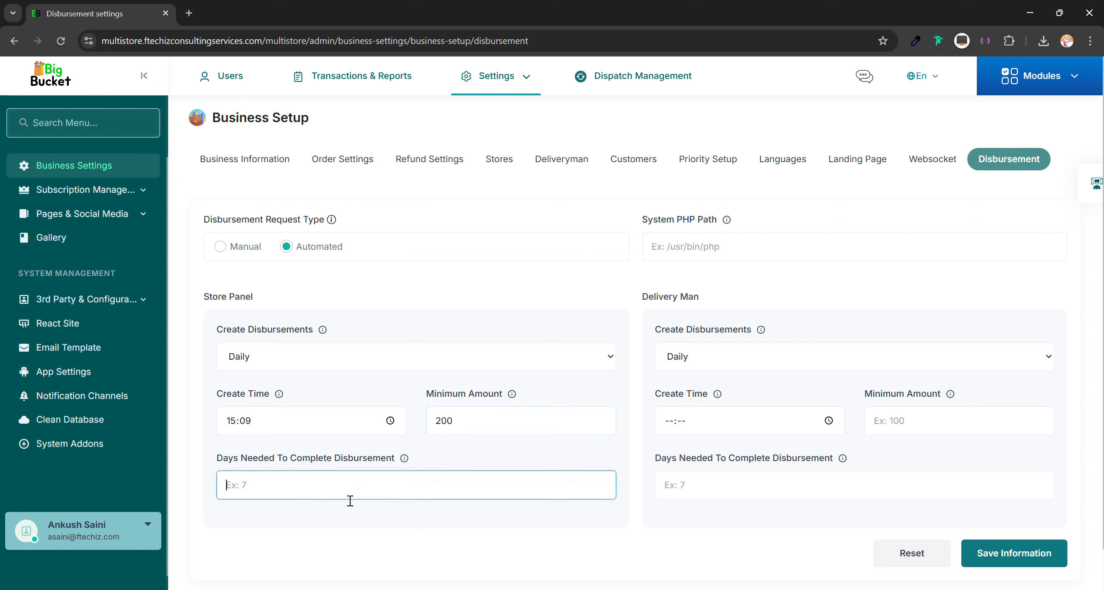
text(7)
- Set Delivery Man disbursements to Daily at 15:09, minimum amount 100 and 7 days to complete, and try to save the Disbursement settings
click(746, 361)
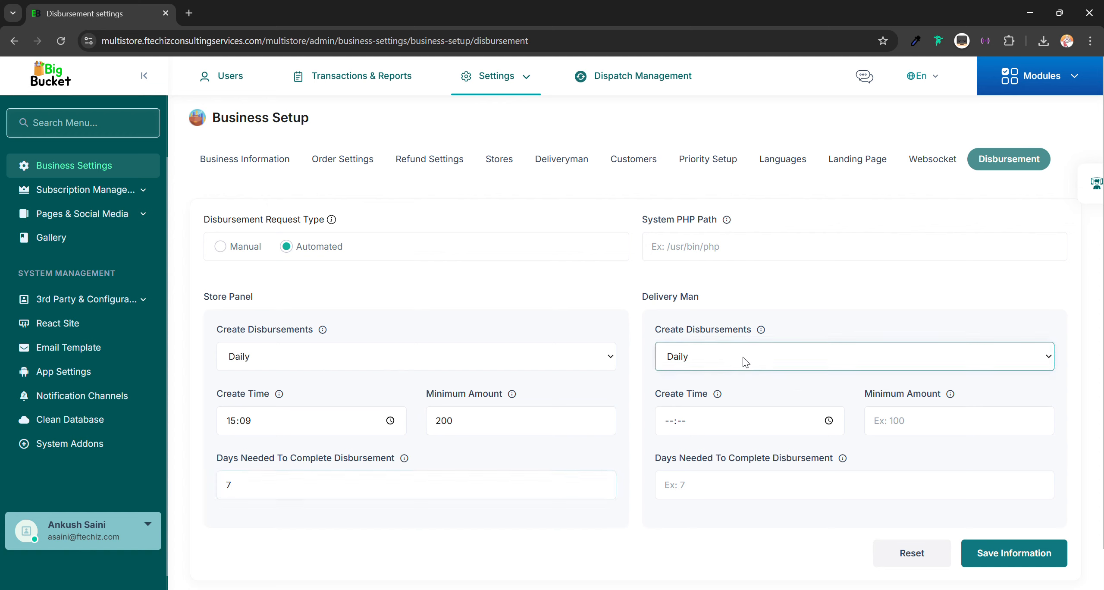
click(752, 422)
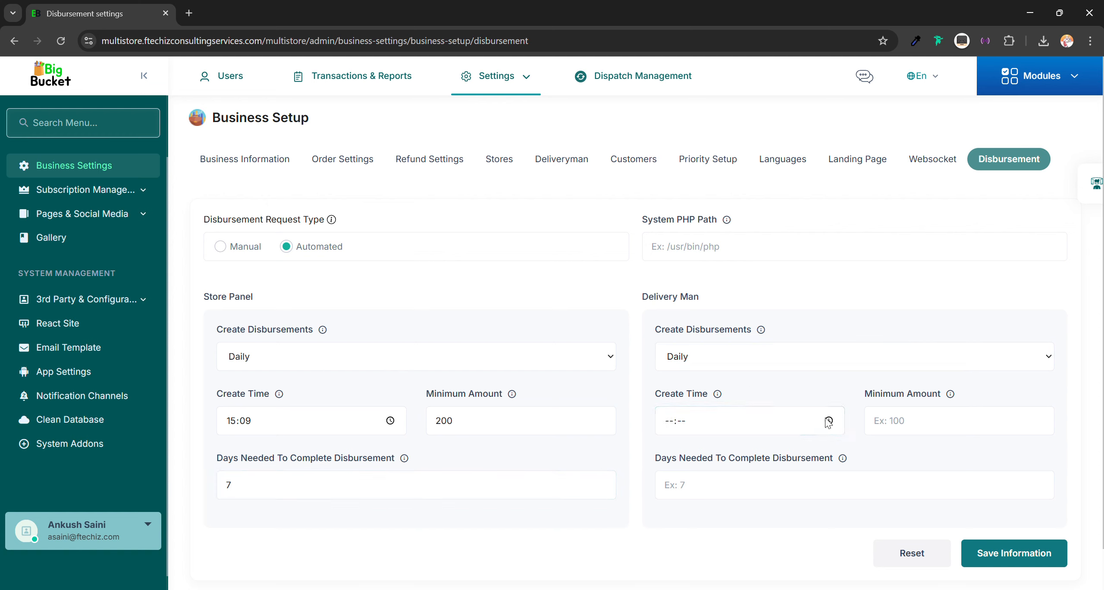
click(958, 427)
text(12)
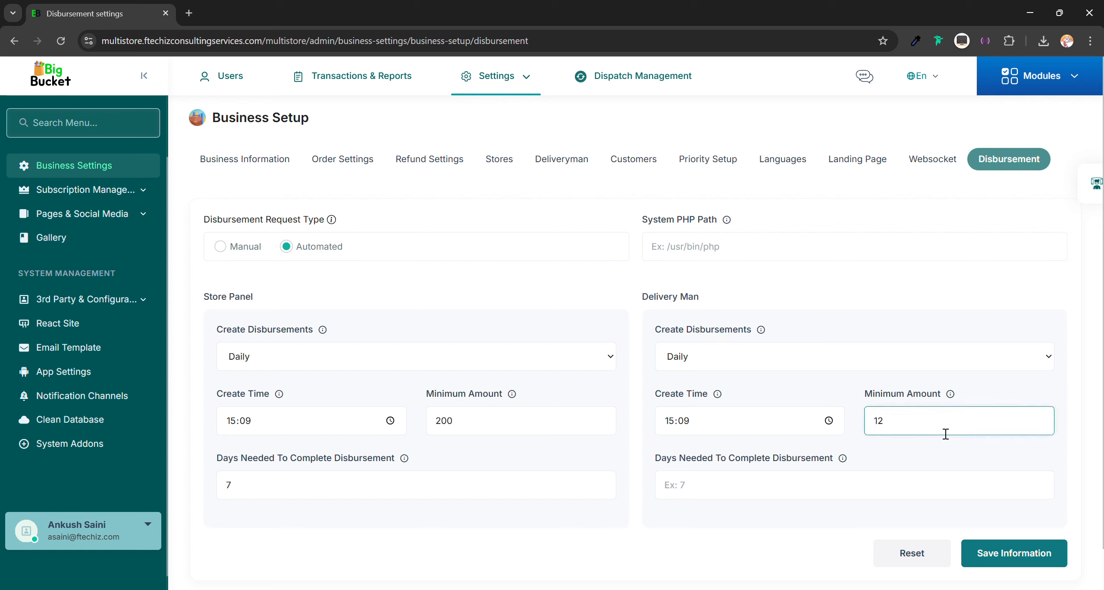
key(BackSpace)
key(BackSpace)
text(100)
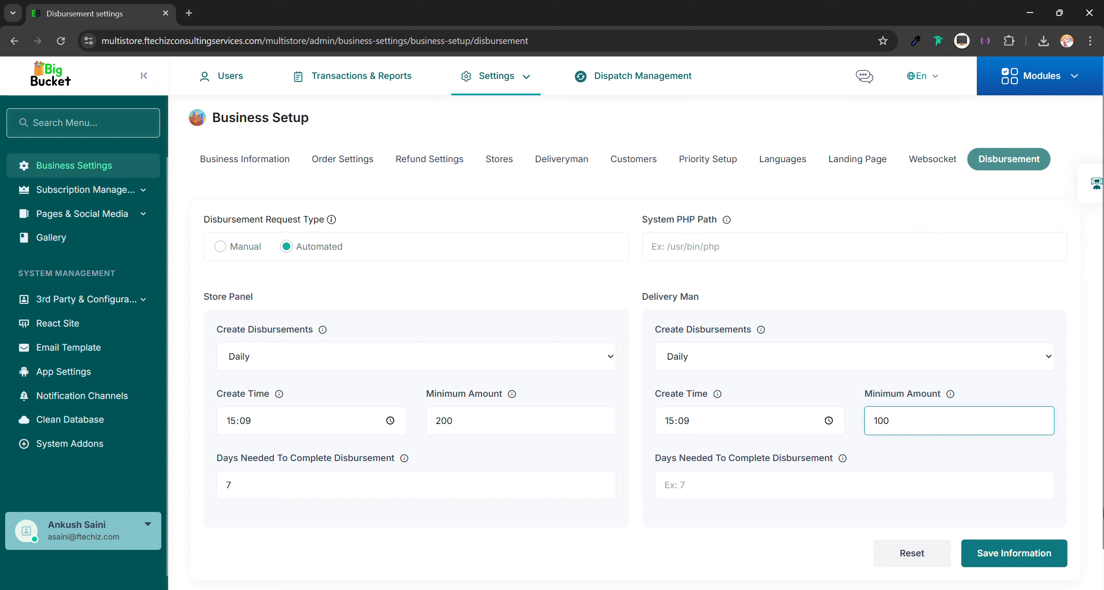
click(811, 496)
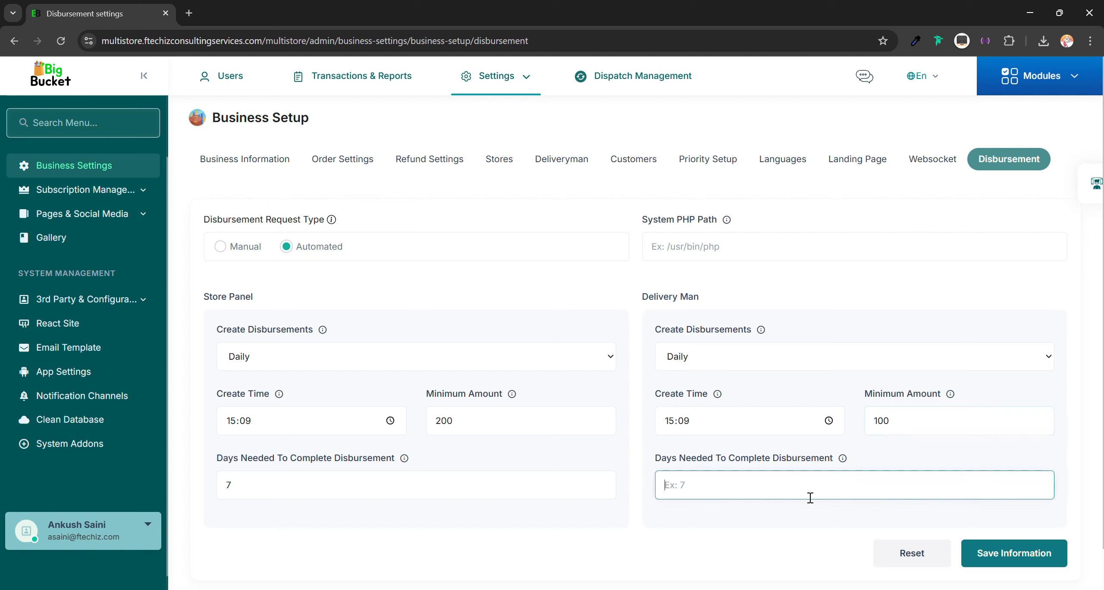
text(7)
click(976, 553)
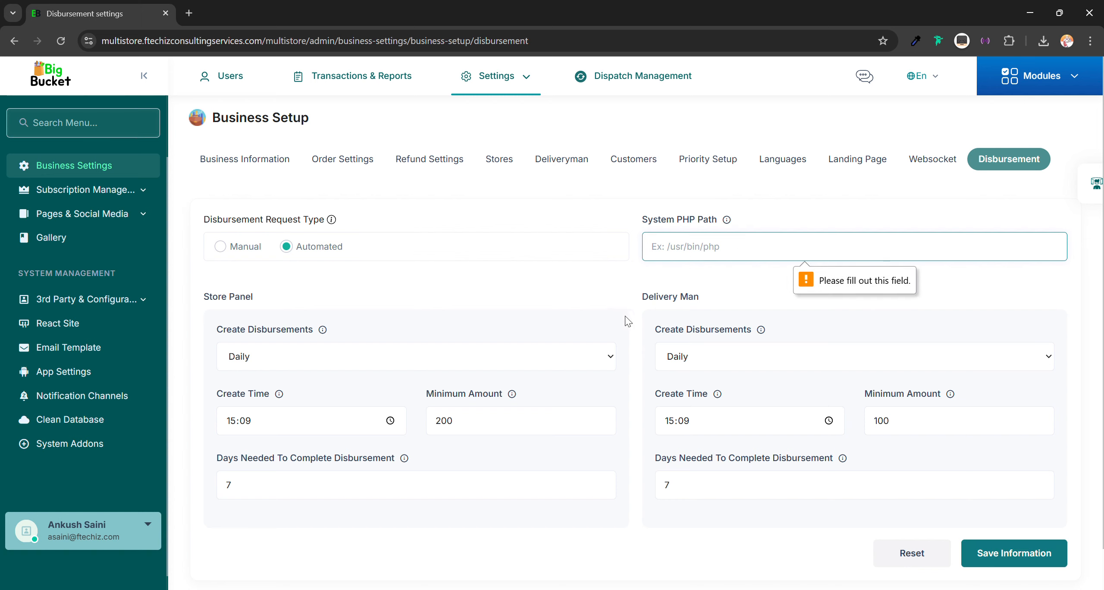
- Return to the Business Information settings
click(245, 160)
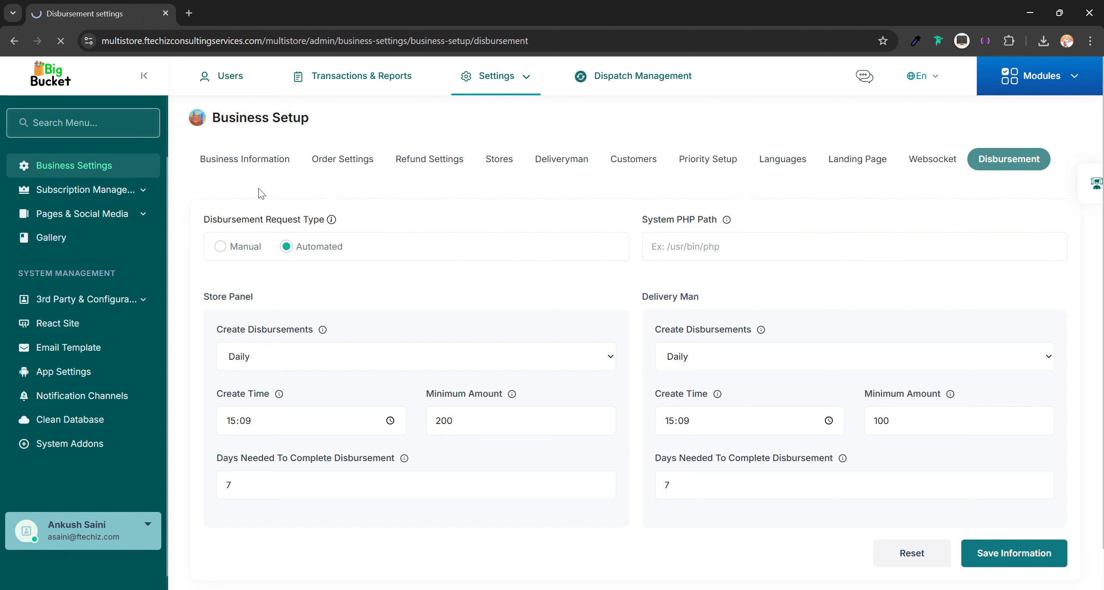